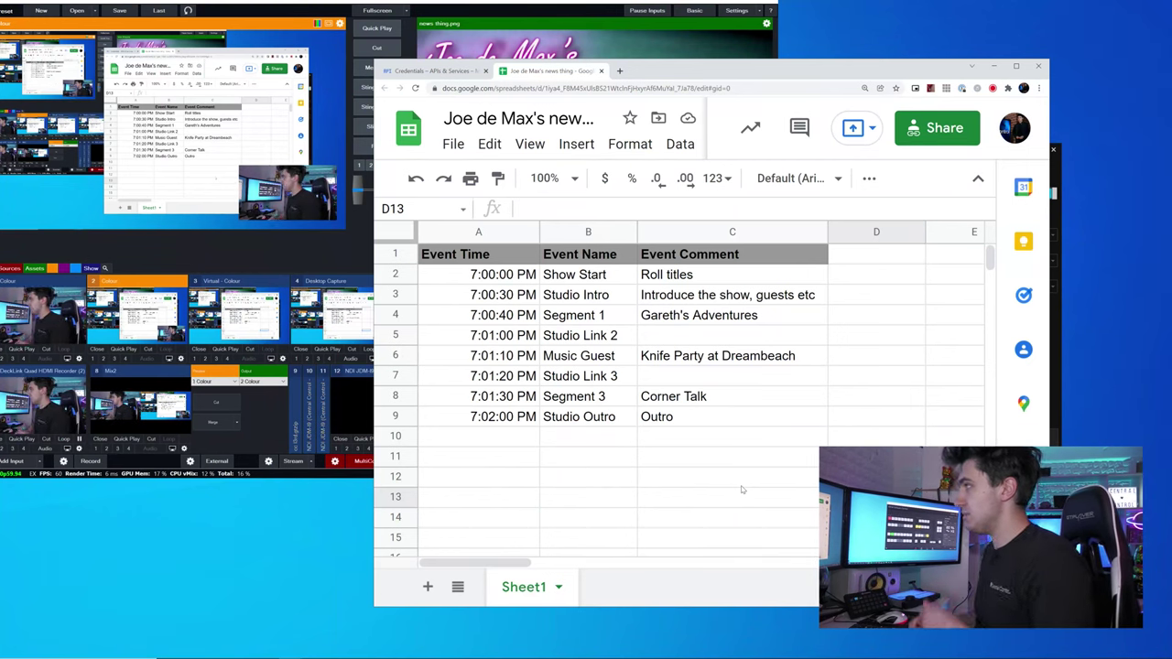
Step: Examine the event times, names and comments in the news show's rundown spreadsheet, alongside the vMix production
{"action": "left_click", "coordinate": [604, 375]}
{"action": "left_click", "coordinate": [620, 345]}
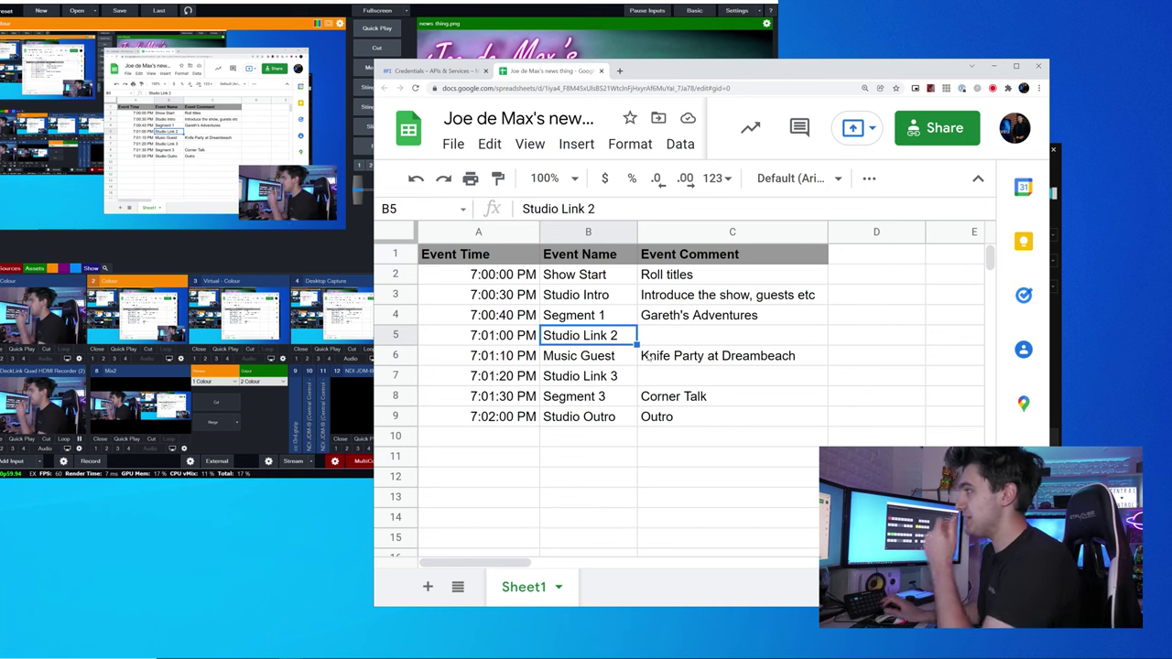
{"action": "left_click_drag", "start_coordinate": [528, 282], "coordinate": [509, 401]}
{"action": "left_click", "coordinate": [495, 336]}
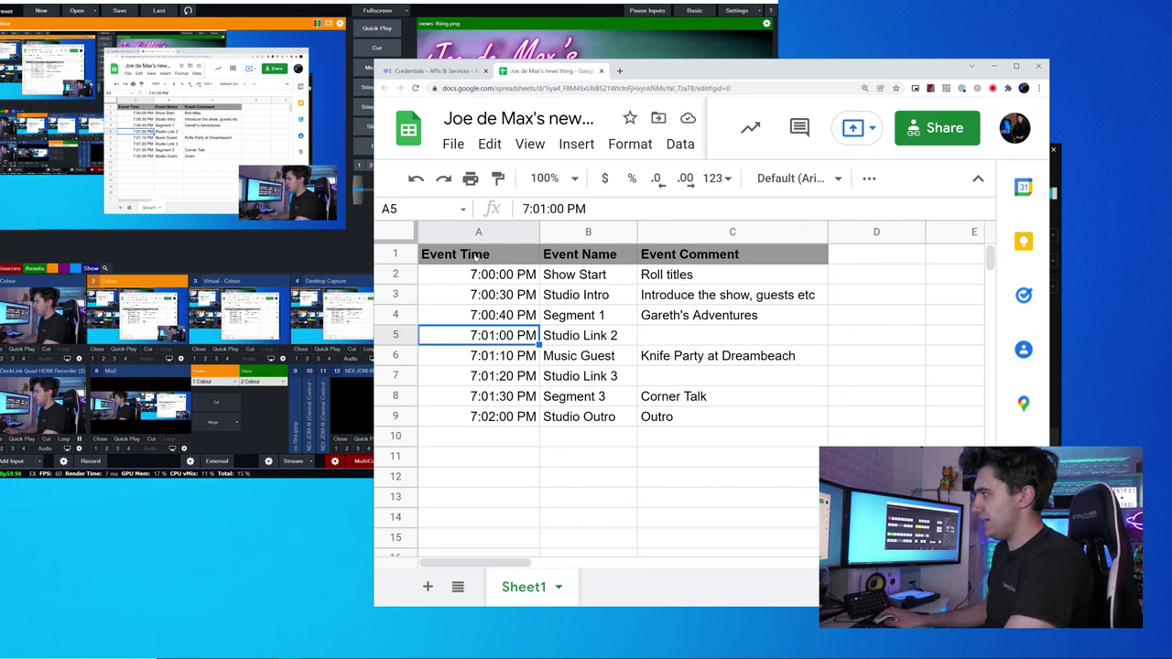
{"action": "left_click_drag", "start_coordinate": [474, 258], "coordinate": [645, 258]}
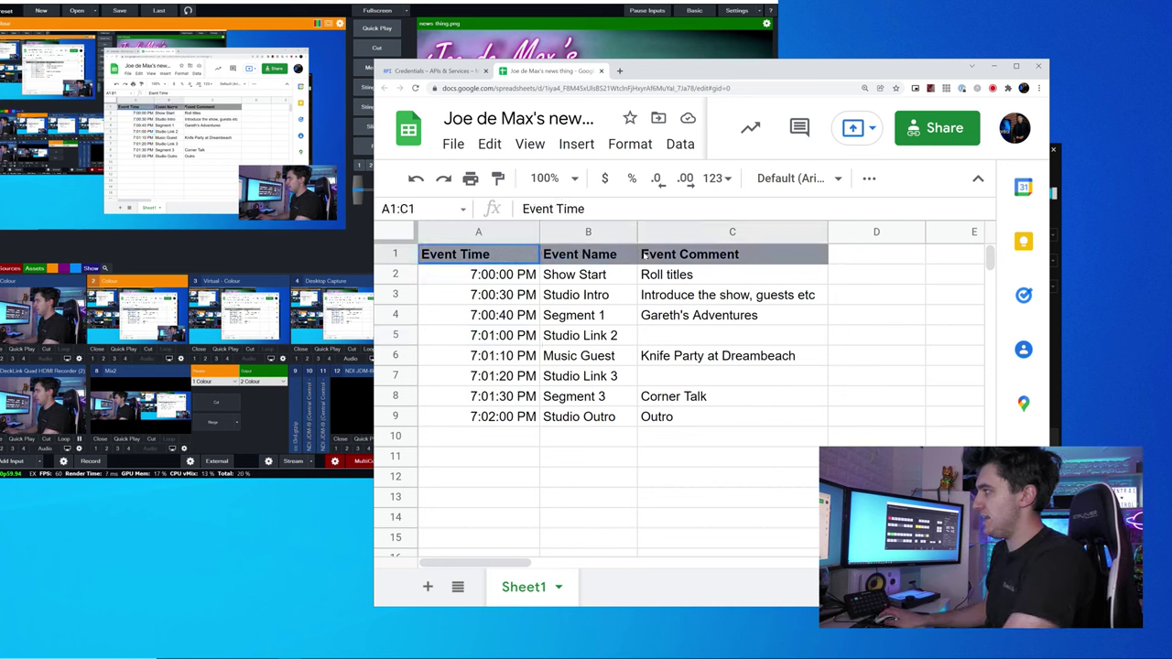
{"action": "left_click", "coordinate": [654, 285]}
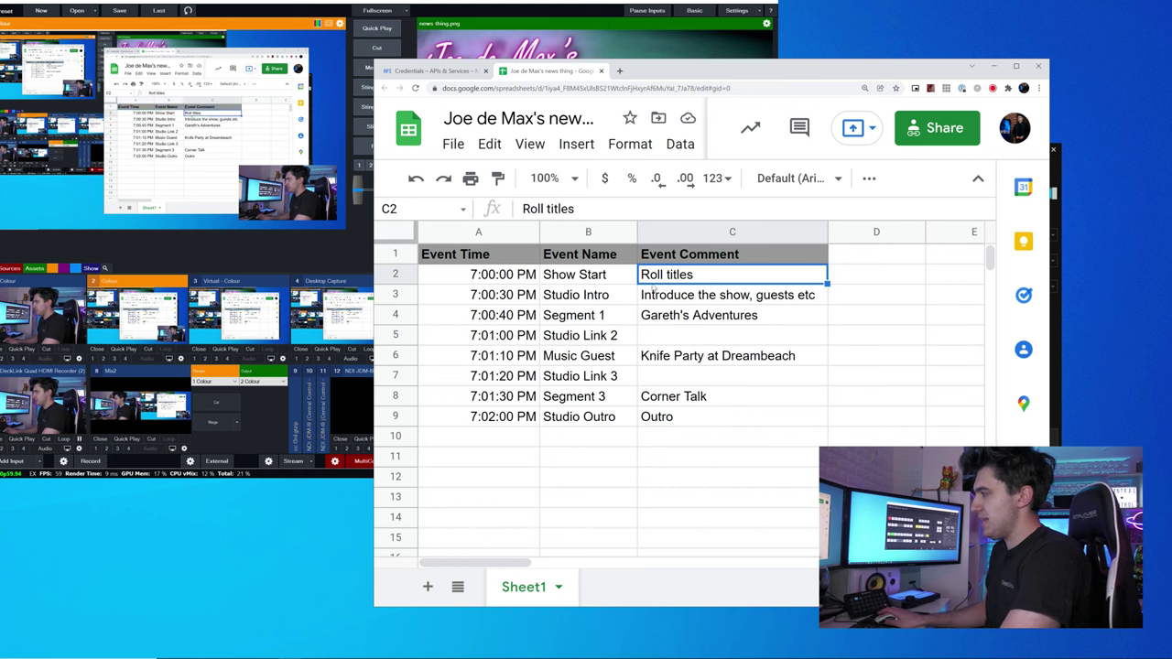
{"action": "left_click", "coordinate": [516, 283]}
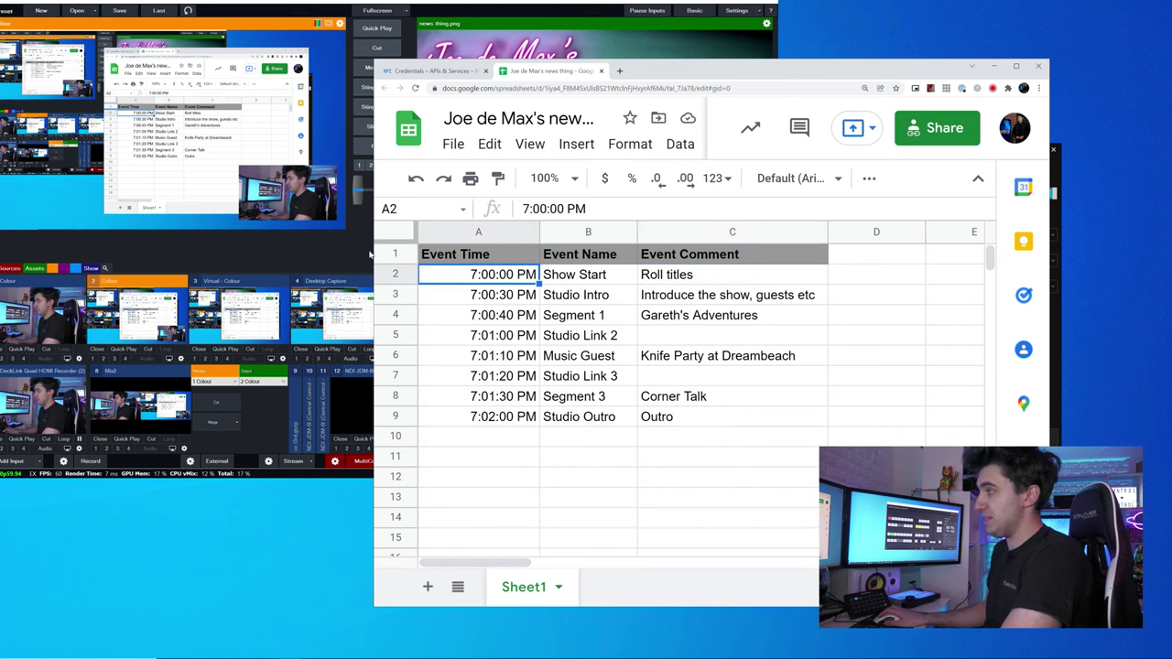
{"action": "left_click", "coordinate": [337, 246]}
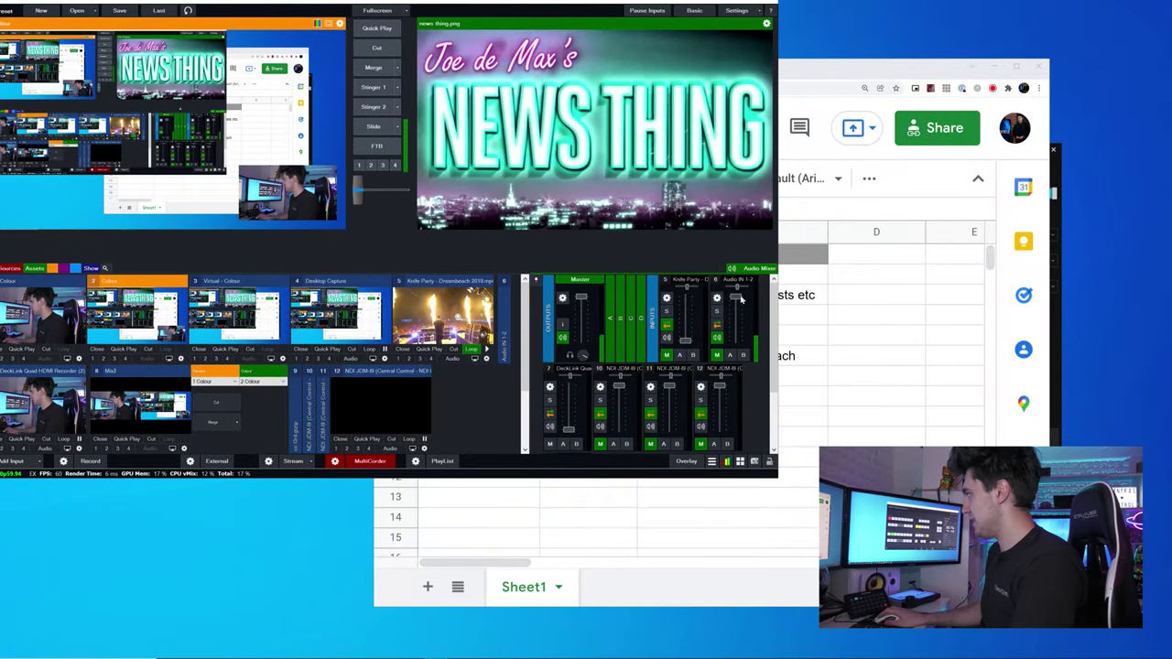
{"action": "left_click", "coordinate": [854, 346]}
{"action": "left_click", "coordinate": [528, 376]}
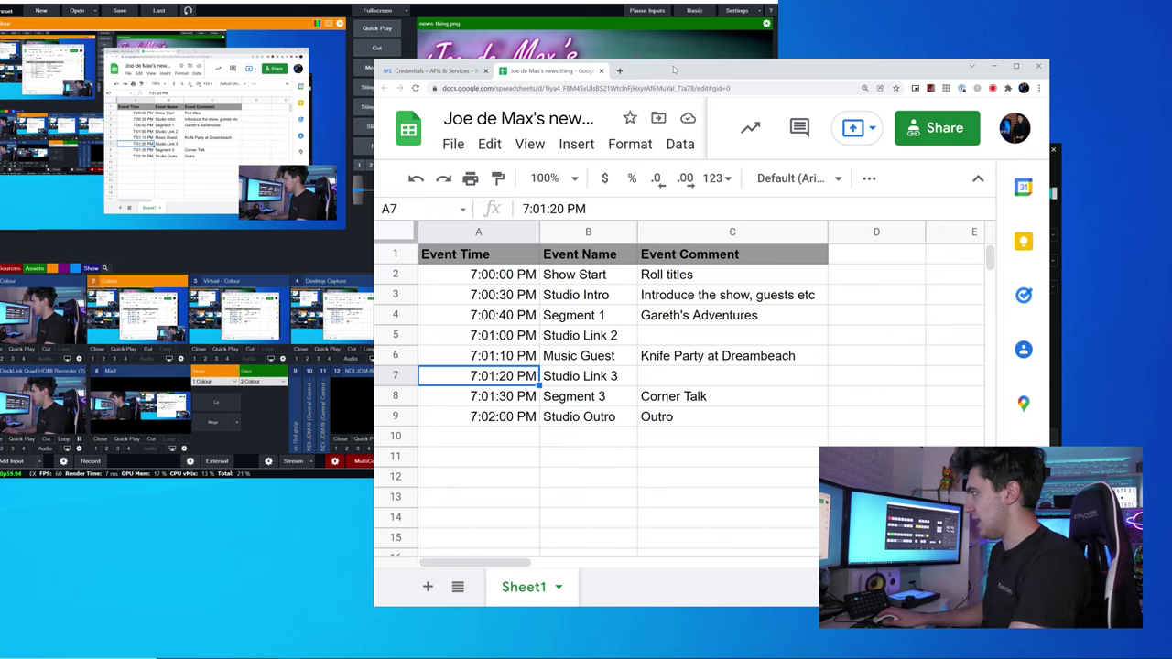
Step: Move the spreadsheet window aside and preview the DeckLink Quad HDMI Recorder (3) 4 camera input in vMix
{"action": "left_click_drag", "start_coordinate": [673, 70], "coordinate": [764, 49]}
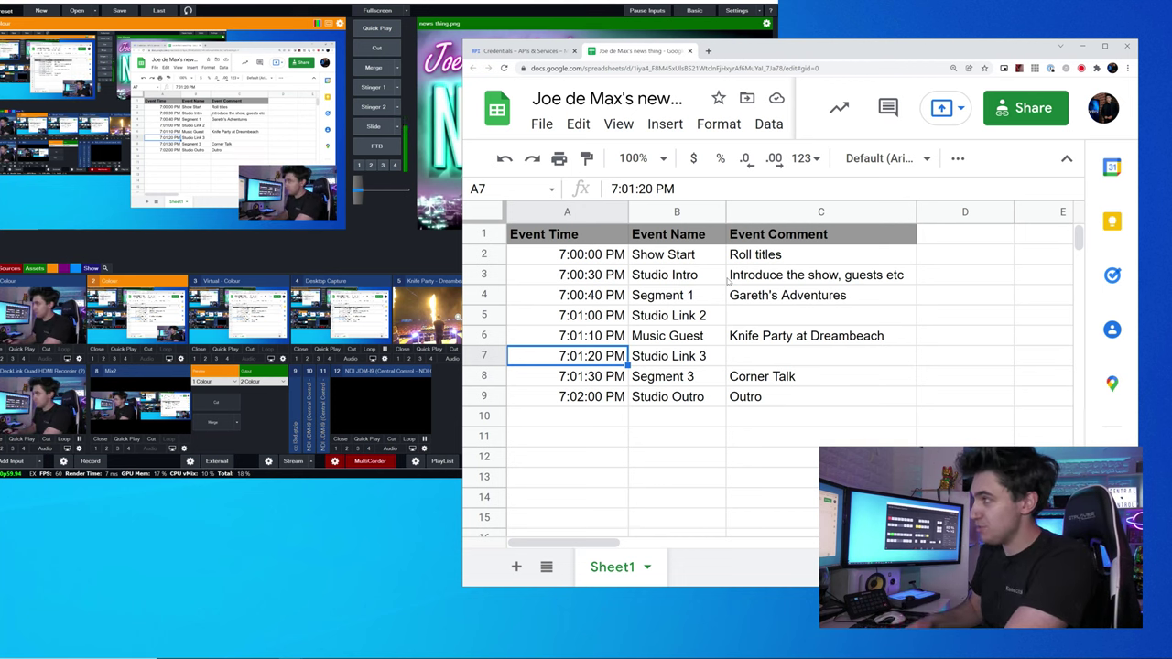
{"action": "scroll", "coordinate": [63, 397], "scroll_direction": "down", "scroll_amount": 2}
{"action": "left_click", "coordinate": [63, 396]}
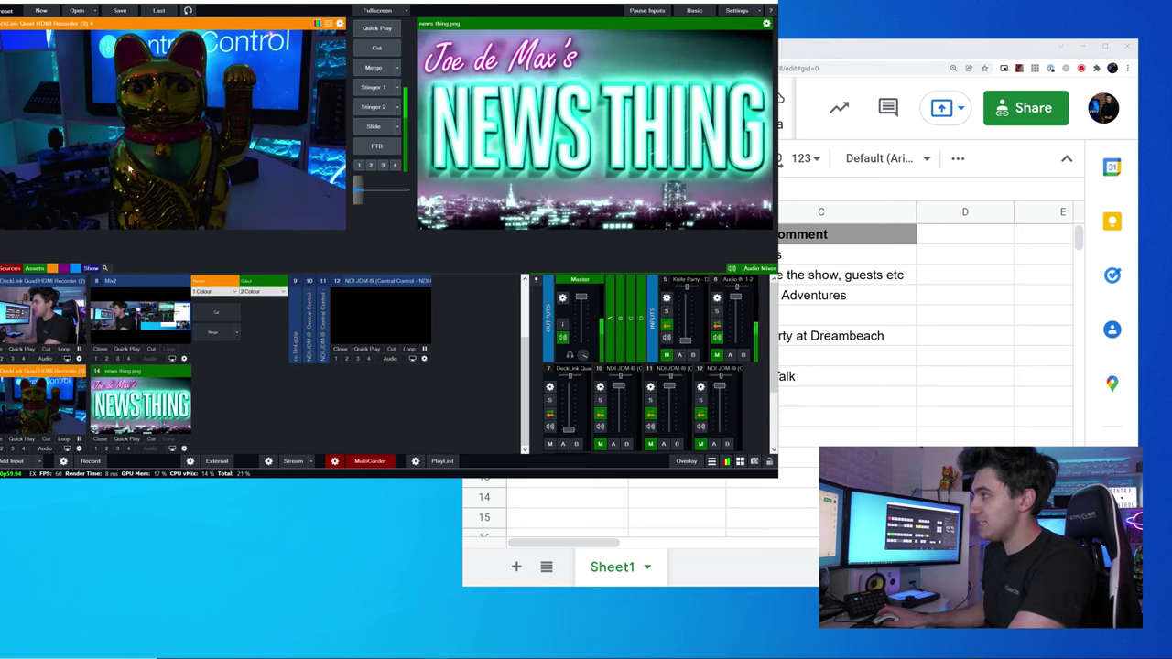
{"action": "scroll", "coordinate": [62, 397], "scroll_direction": "up", "scroll_amount": 2}
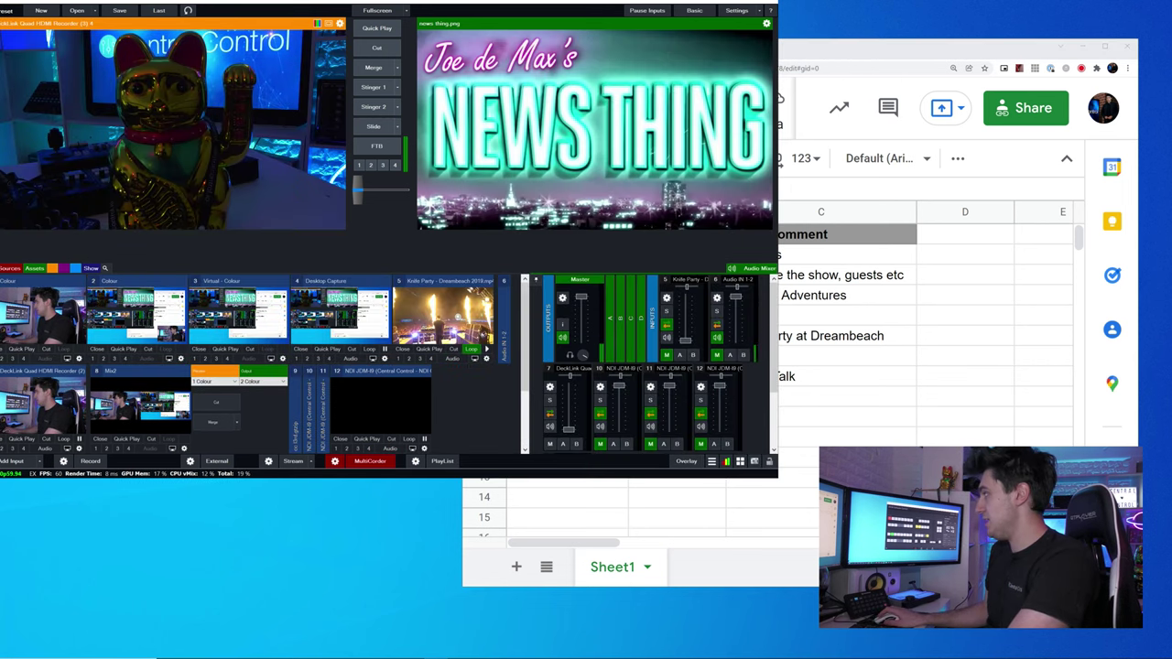
Step: Switch back to the rundown spreadsheet and examine the entries from Music Guest through Studio Outro
{"action": "key", "text": "alt+Tab"}
{"action": "left_click", "coordinate": [724, 333]}
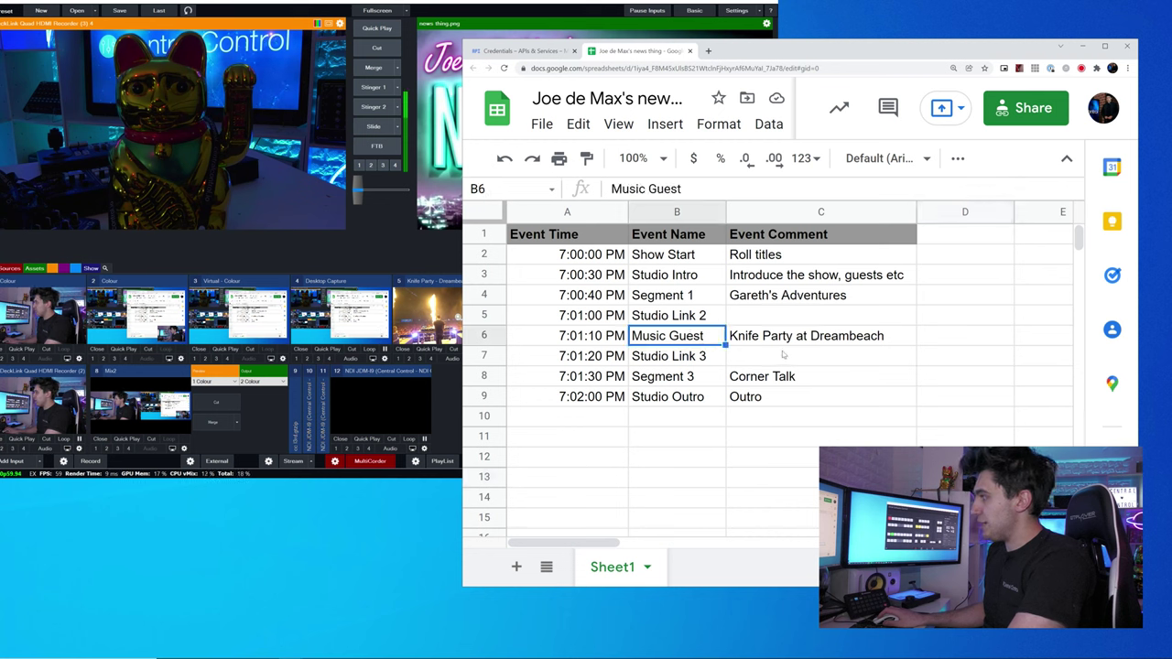
{"action": "left_click", "coordinate": [789, 338]}
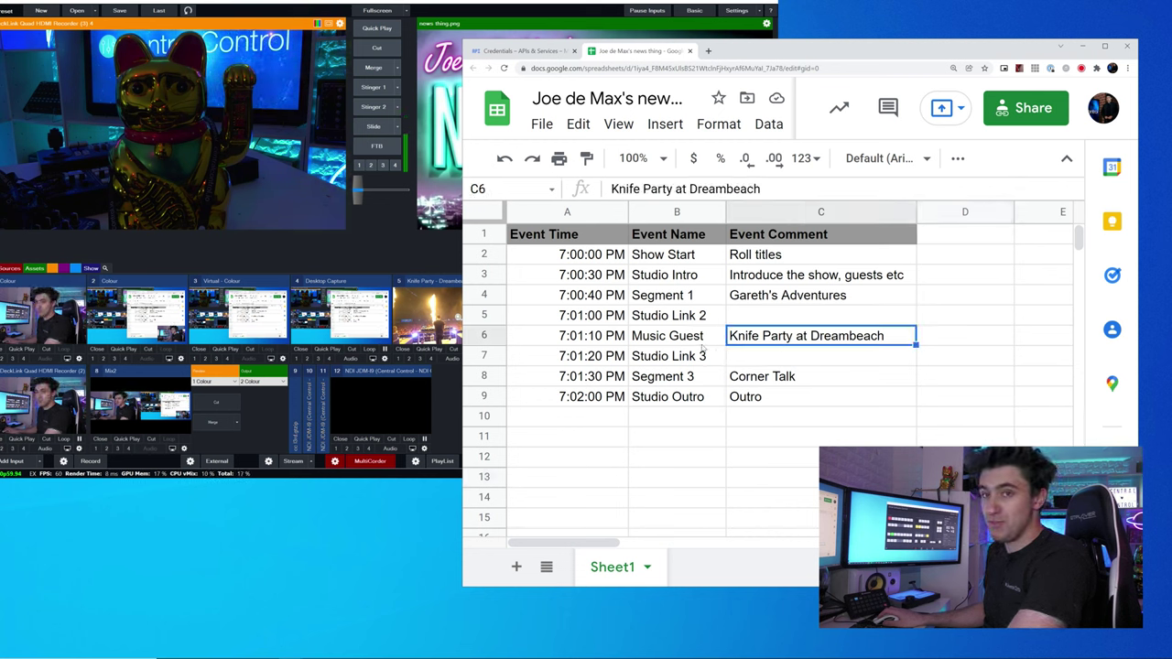
{"action": "left_click", "coordinate": [594, 357]}
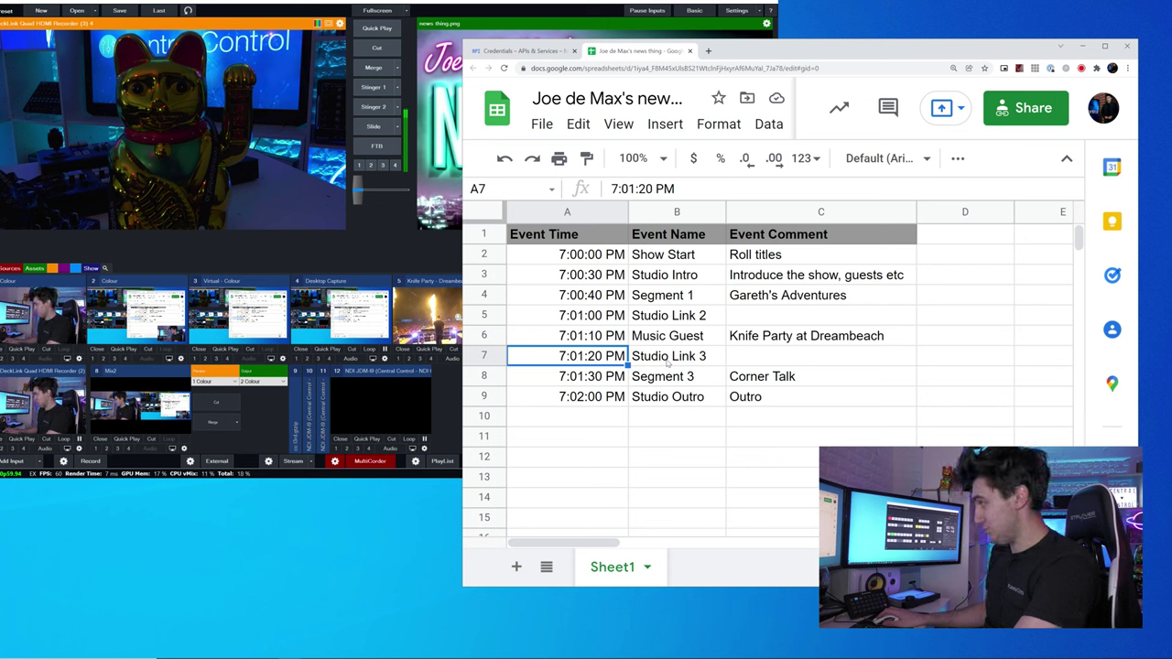
{"action": "left_click", "coordinate": [664, 369]}
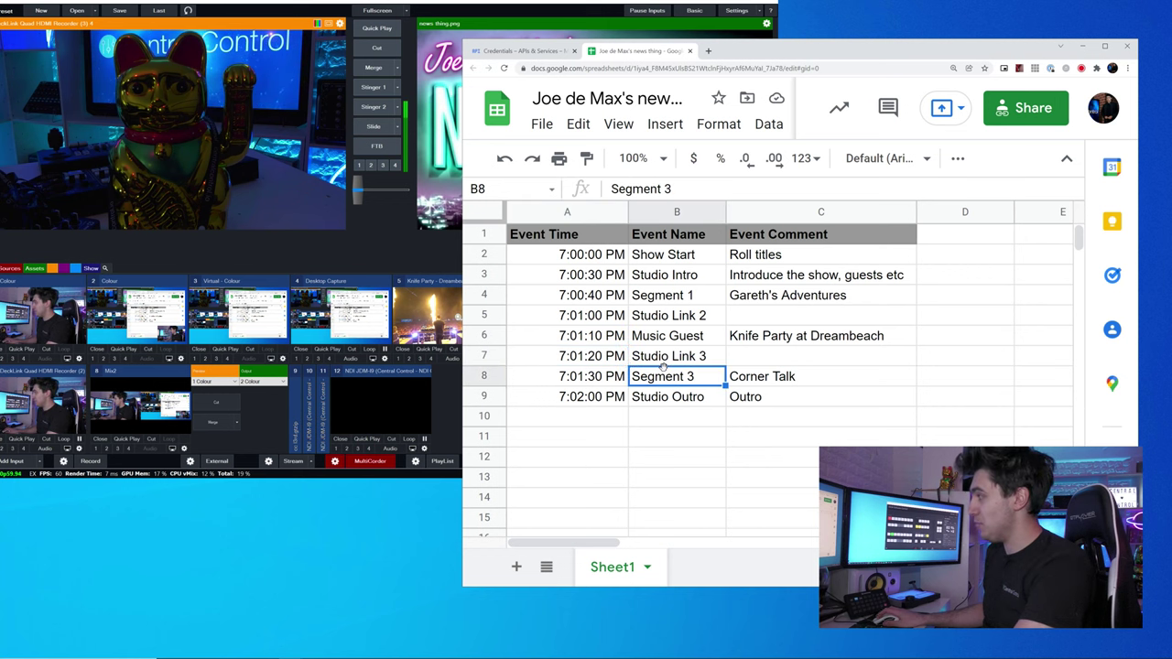
{"action": "left_click", "coordinate": [775, 376]}
{"action": "left_click", "coordinate": [772, 420]}
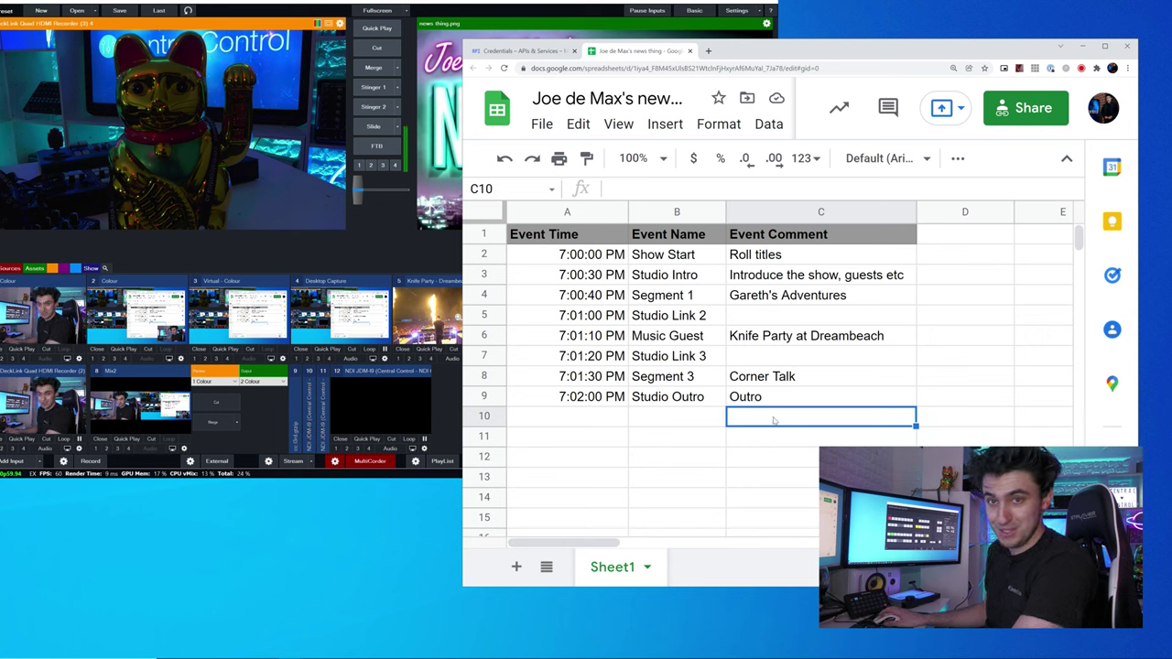
{"action": "left_click", "coordinate": [569, 404]}
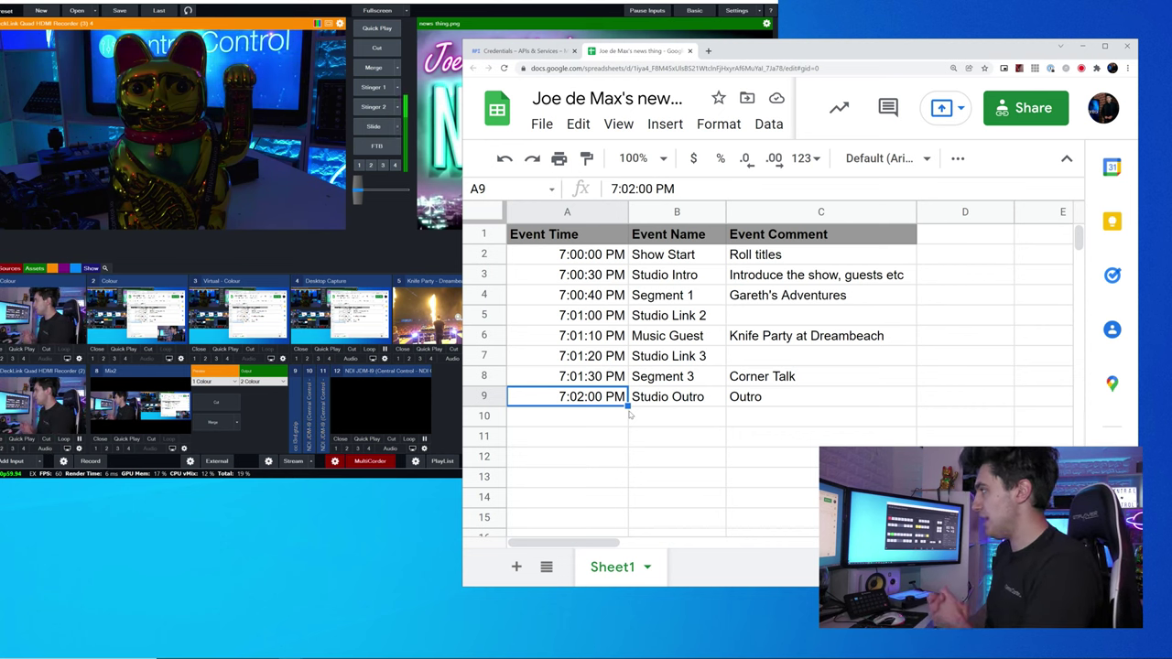
{"action": "left_click", "coordinate": [677, 357]}
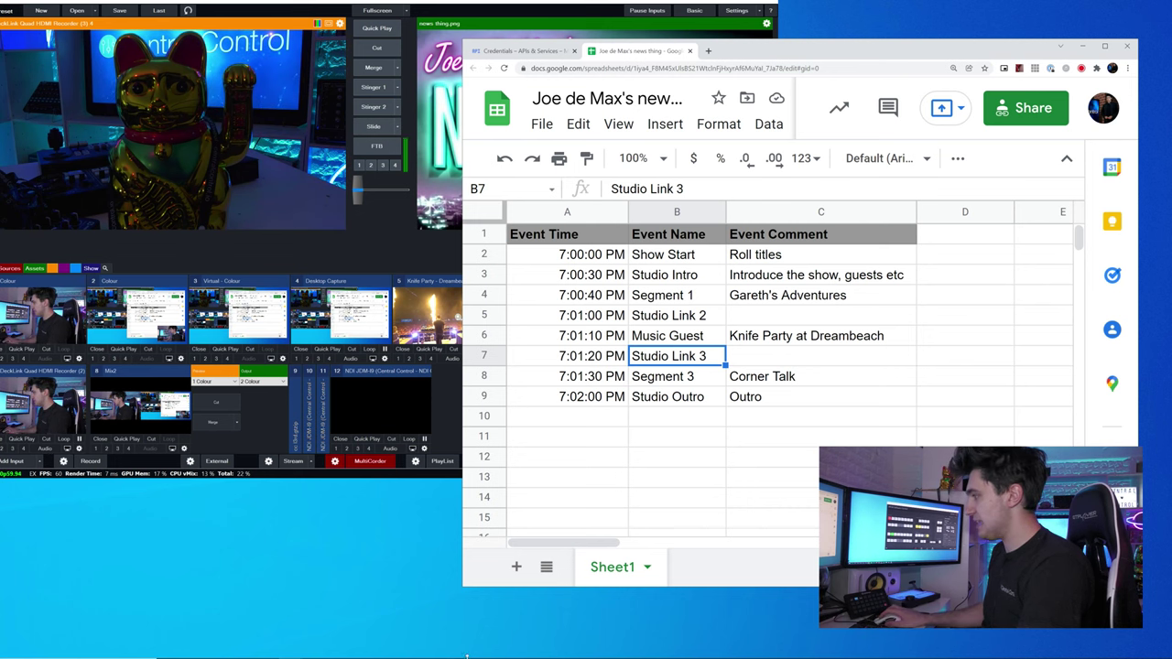
Step: Switch to Central Control and add an Excel Rundown Clock device
{"action": "left_click_drag", "start_coordinate": [609, 157], "coordinate": [362, 182]}
{"action": "left_click", "coordinate": [375, 199]}
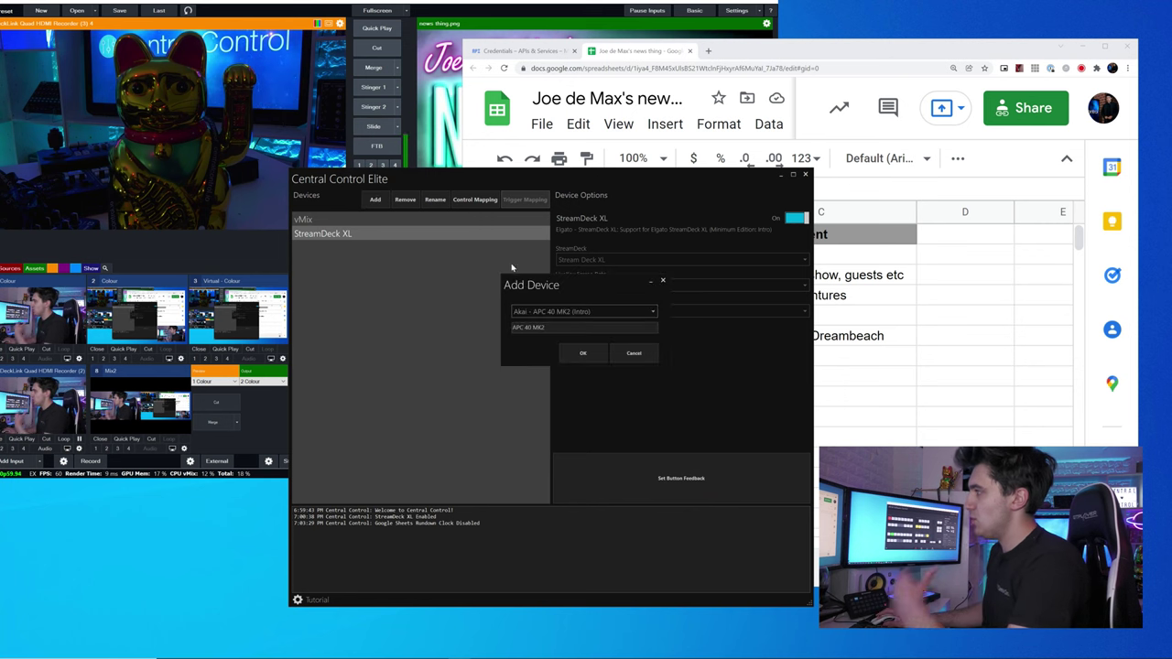
{"action": "left_click", "coordinate": [583, 311]}
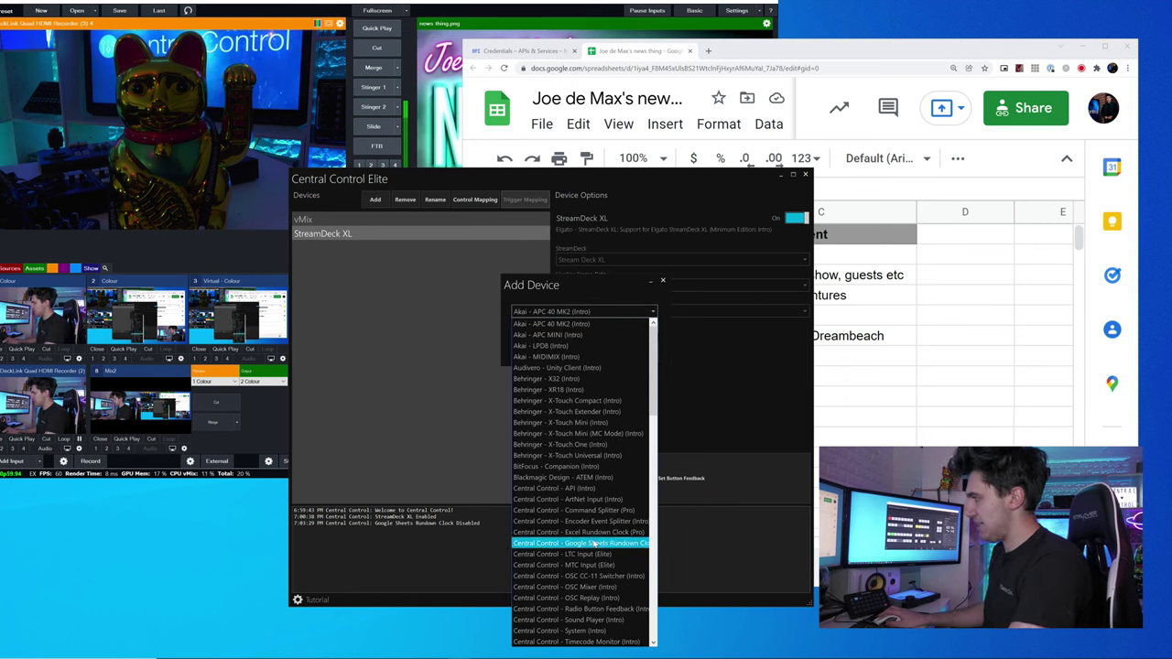
{"action": "left_click", "coordinate": [594, 544]}
{"action": "left_click", "coordinate": [582, 311]}
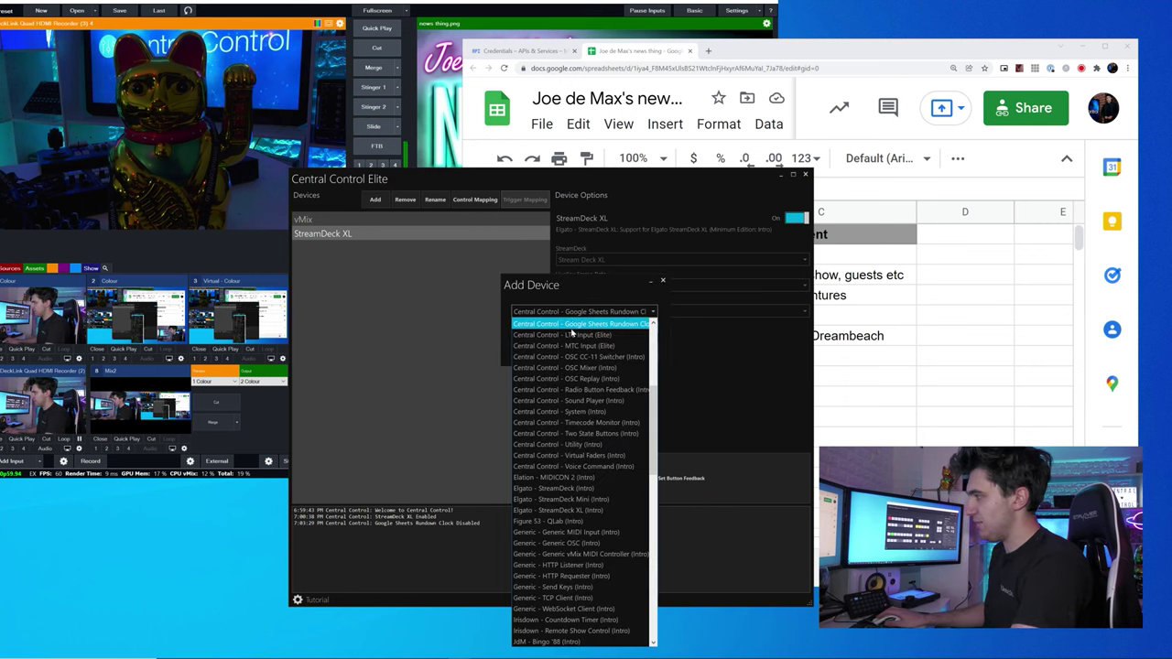
{"action": "left_click", "coordinate": [597, 360]}
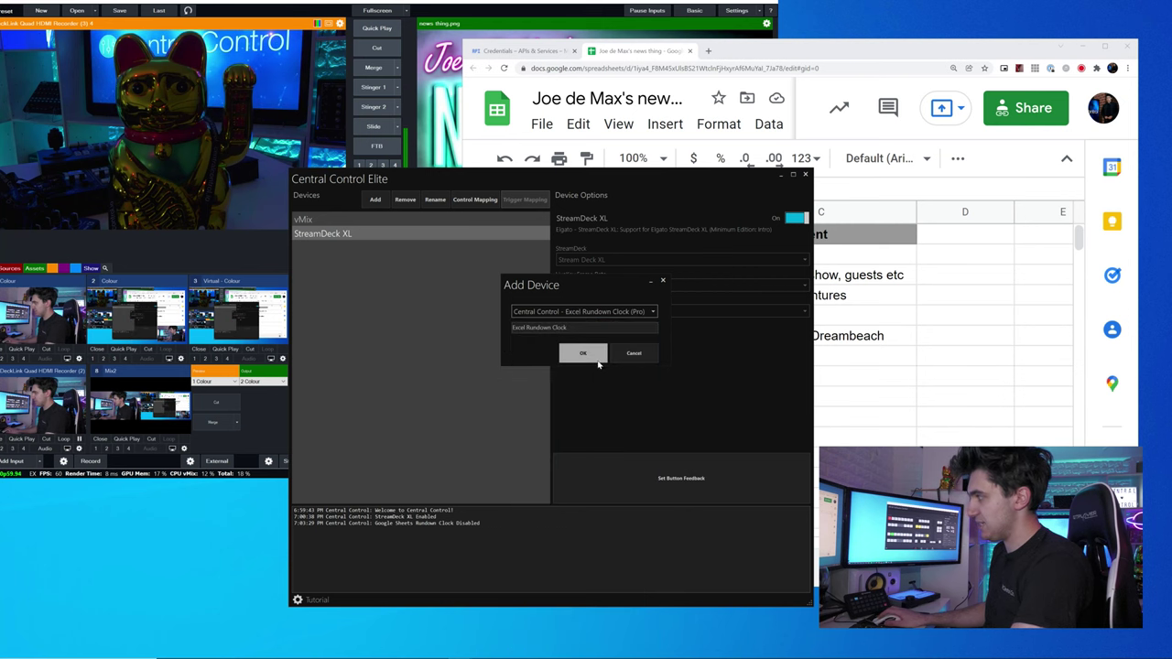
{"action": "left_click", "coordinate": [583, 353]}
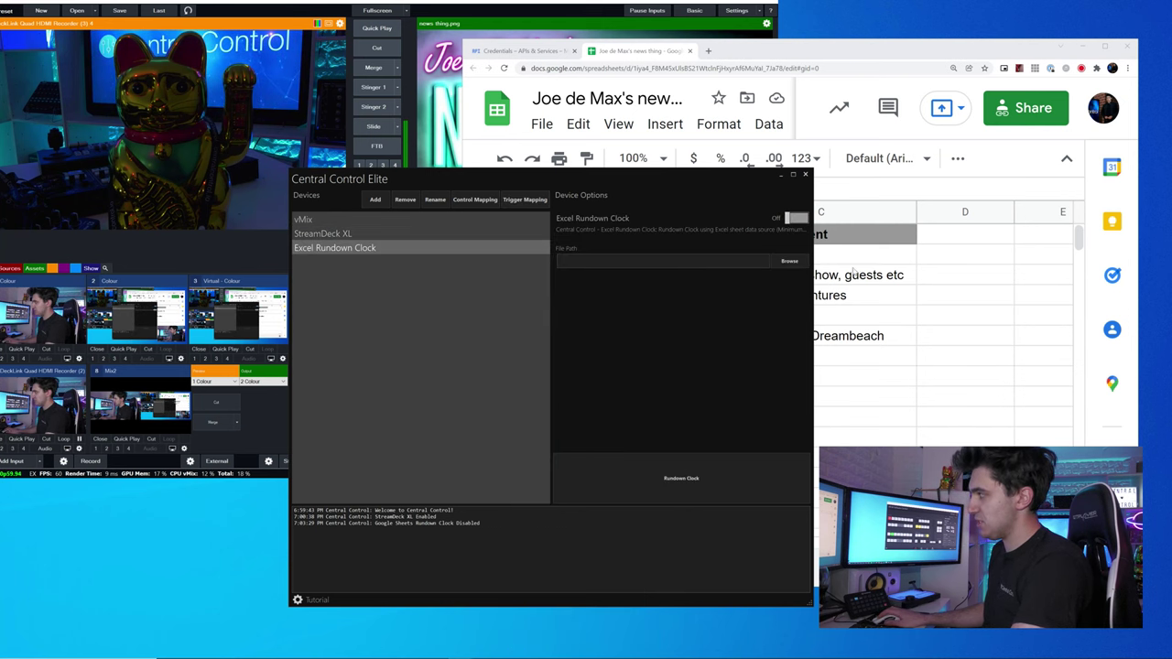
Step: Add a Google Sheets Rundown Clock device in Central Control
{"action": "left_click", "coordinate": [834, 295]}
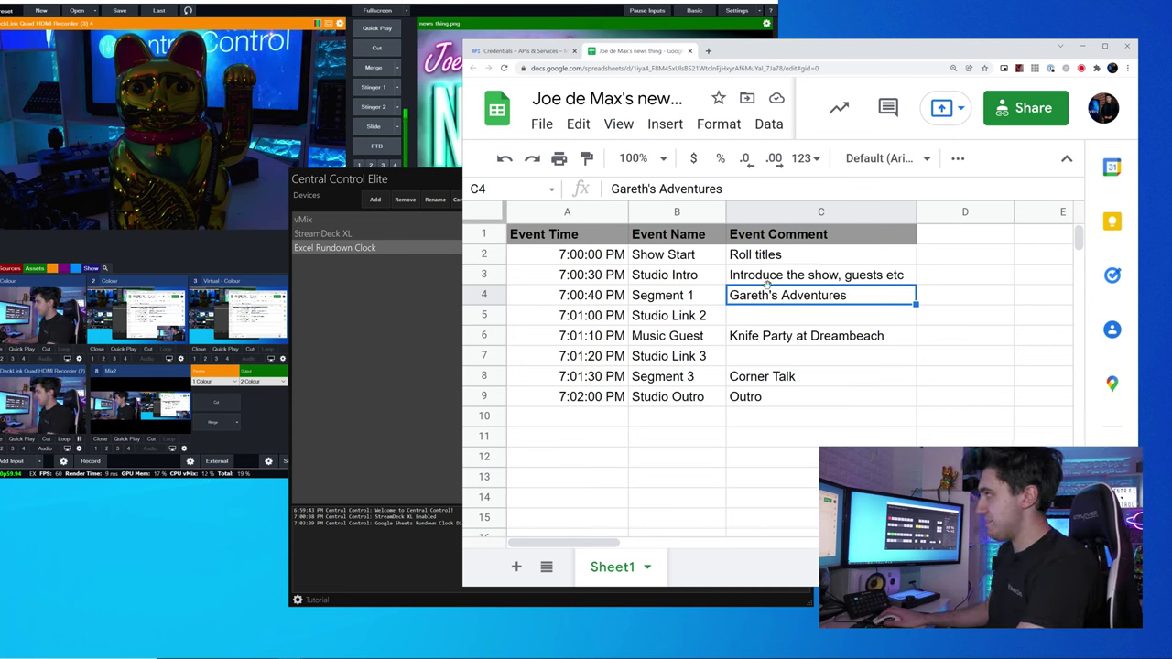
{"action": "left_click", "coordinate": [427, 323]}
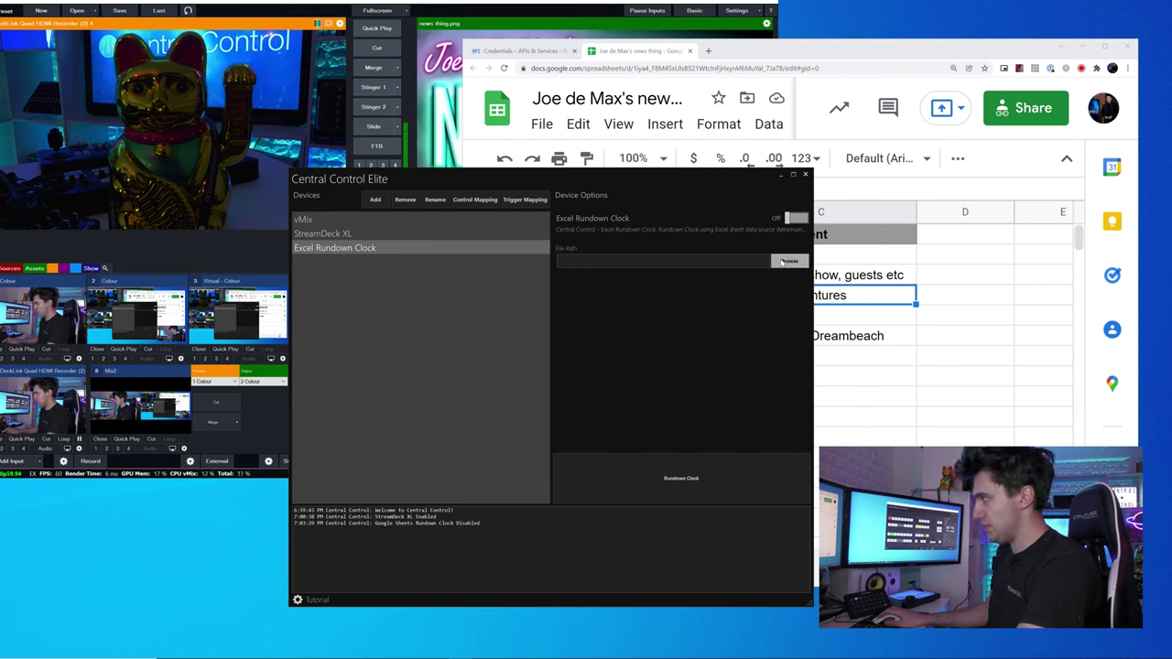
{"action": "left_click", "coordinate": [375, 200]}
{"action": "left_click", "coordinate": [583, 311]}
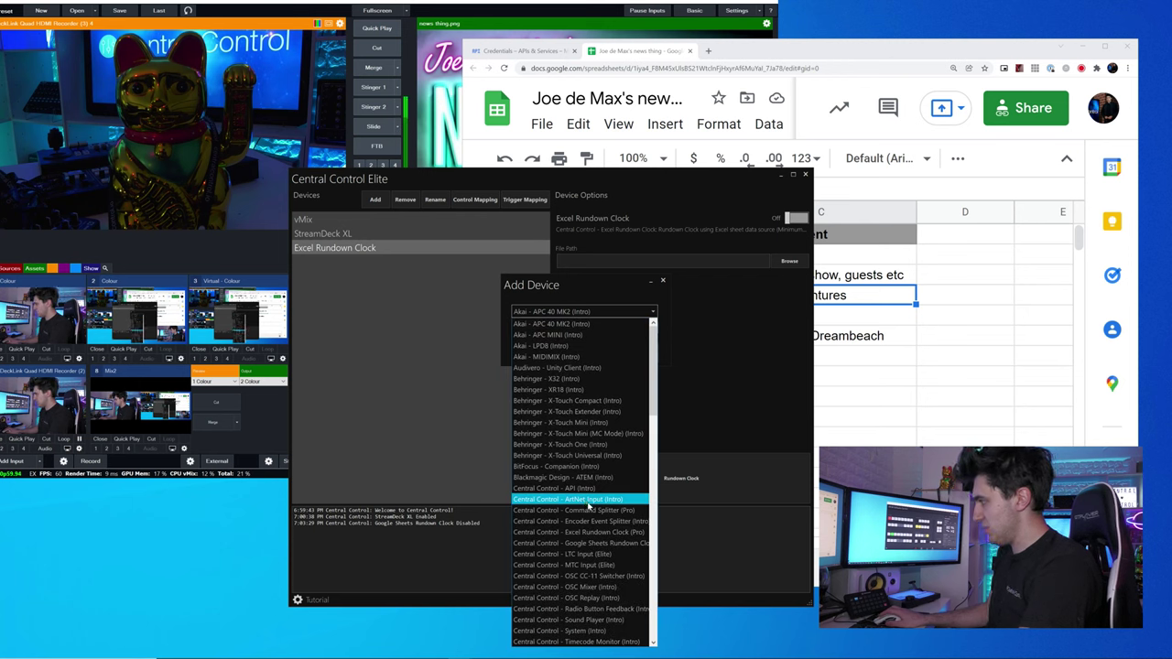
{"action": "left_click", "coordinate": [581, 543]}
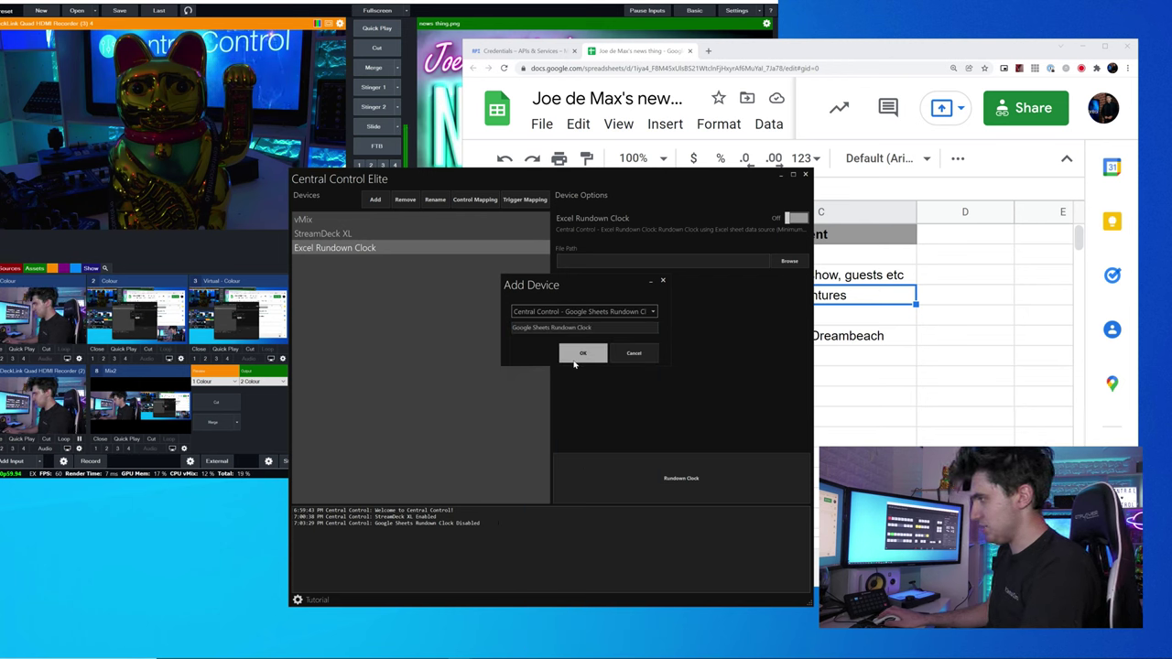
{"action": "left_click", "coordinate": [582, 354]}
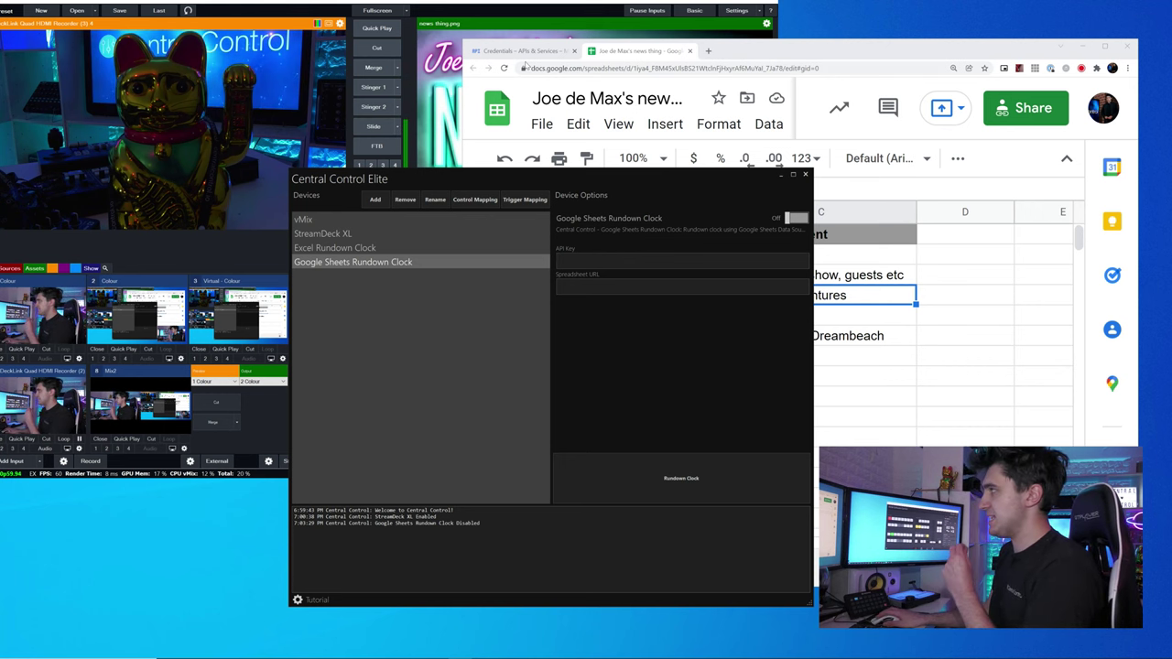
Step: Copy API key 2 from the Google Cloud credentials page and paste it as the Google Sheets Rundown Clock's API key
{"action": "left_click", "coordinate": [522, 50]}
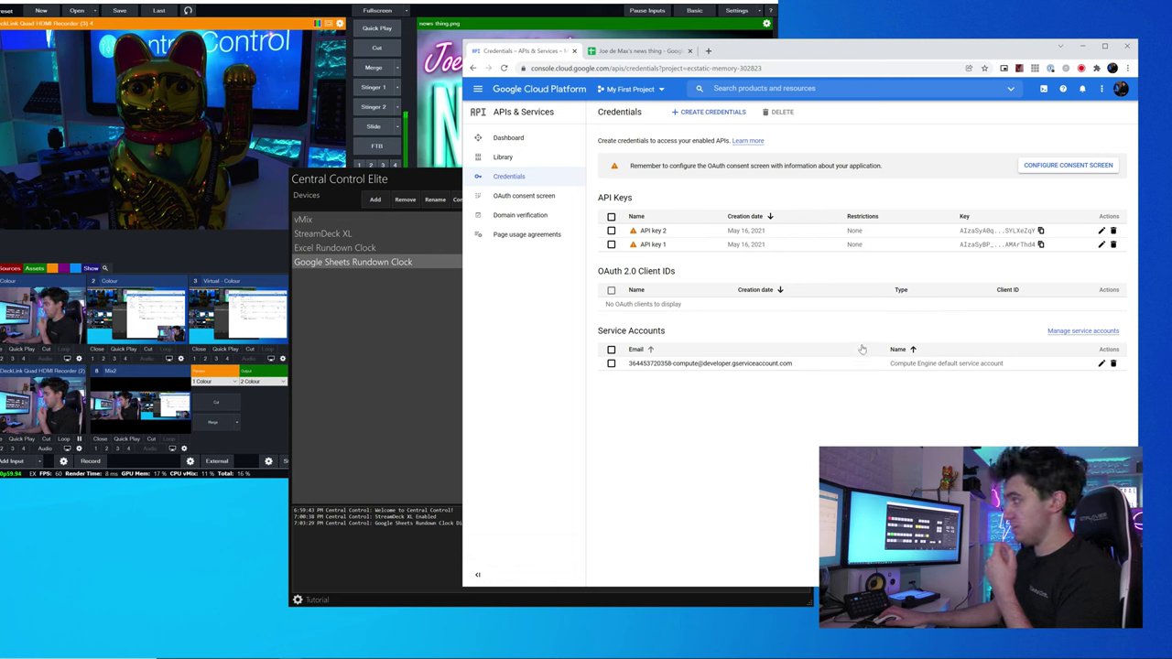
{"action": "left_click", "coordinate": [1040, 231]}
{"action": "key", "text": "alt+Tab"}
{"action": "left_click", "coordinate": [615, 257]}
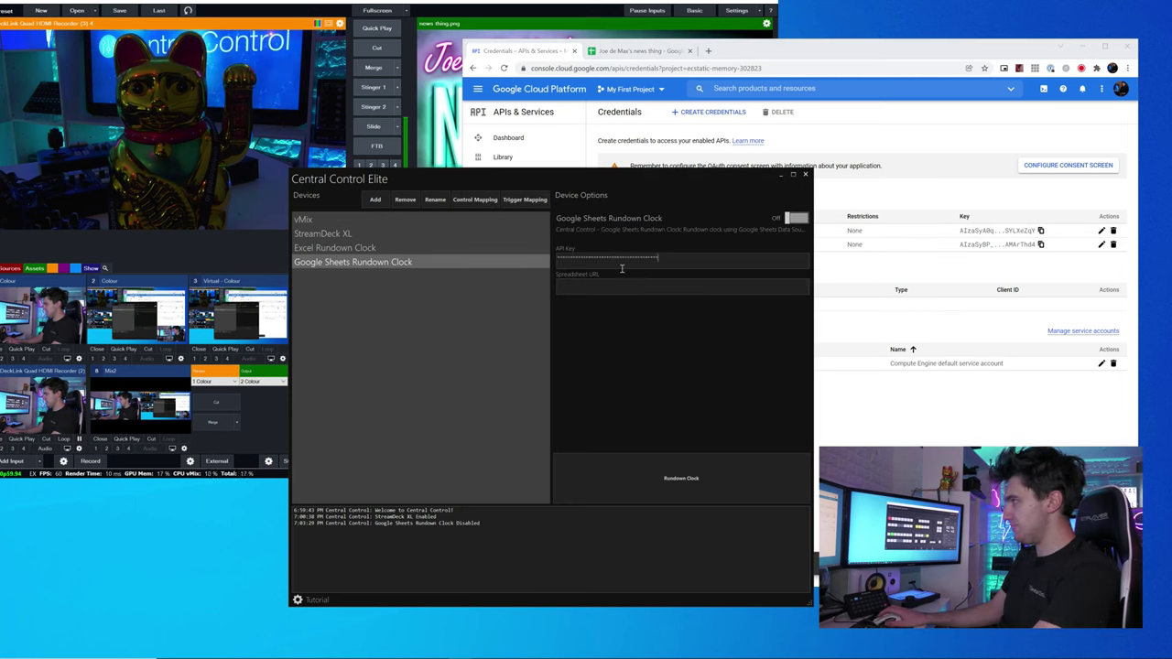
Step: Check the rundown spreadsheet's link-sharing access and sharing link, and return to Central Control
{"action": "key", "text": "alt+Tab"}
{"action": "left_click", "coordinate": [634, 50]}
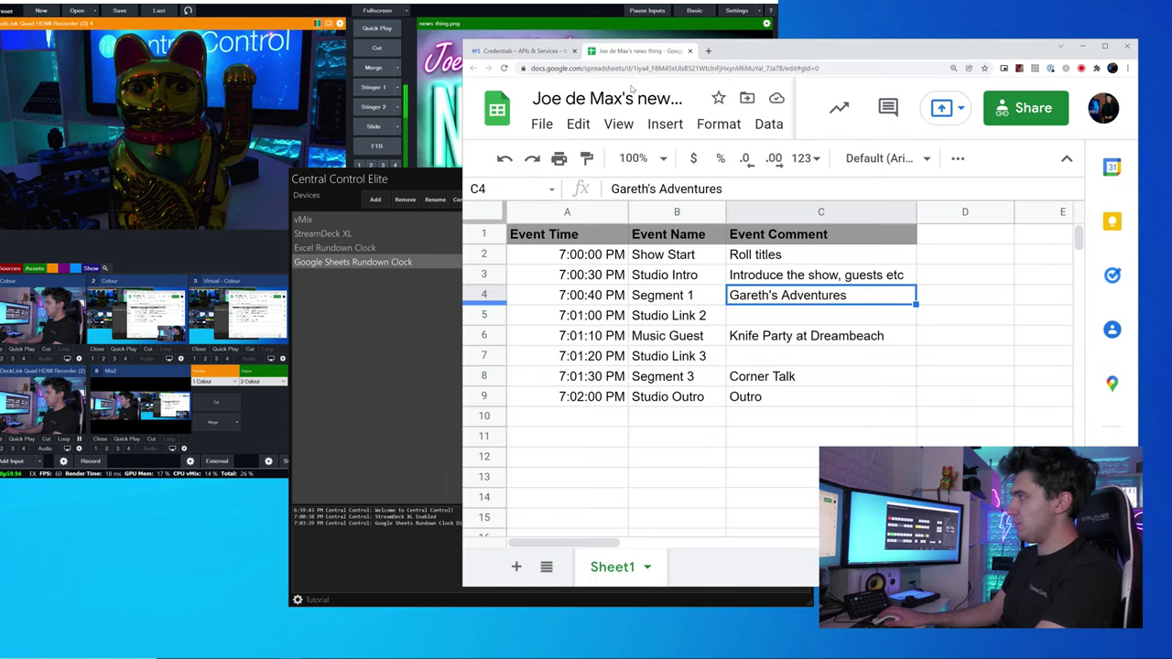
{"action": "left_click", "coordinate": [831, 368]}
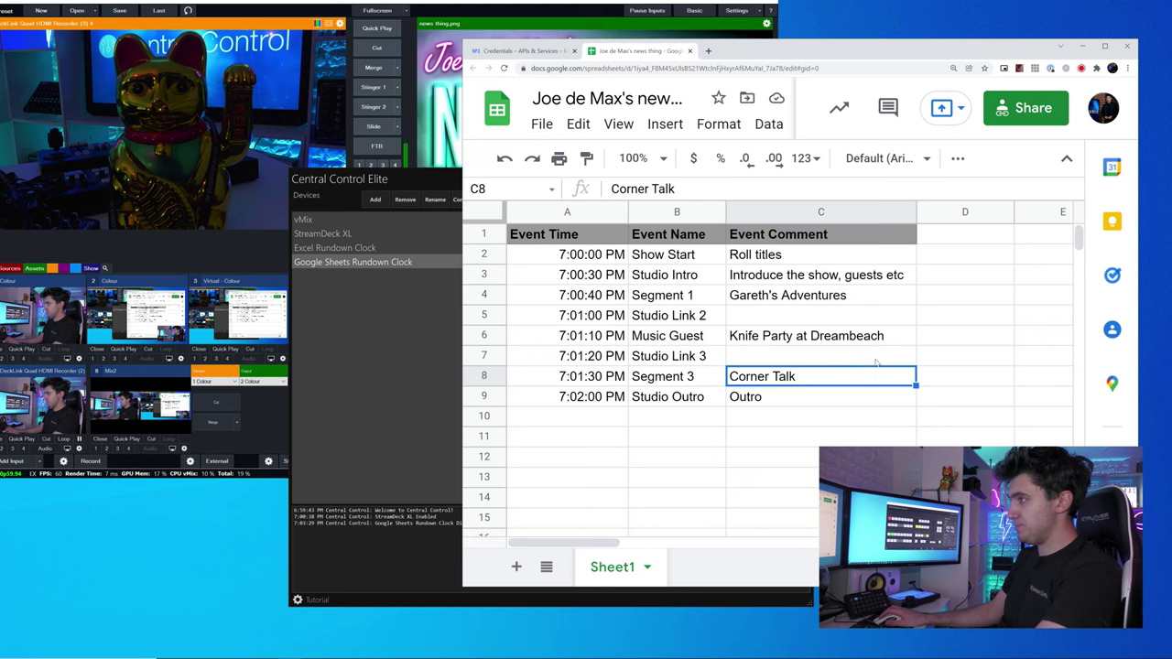
{"action": "left_click", "coordinate": [1027, 110]}
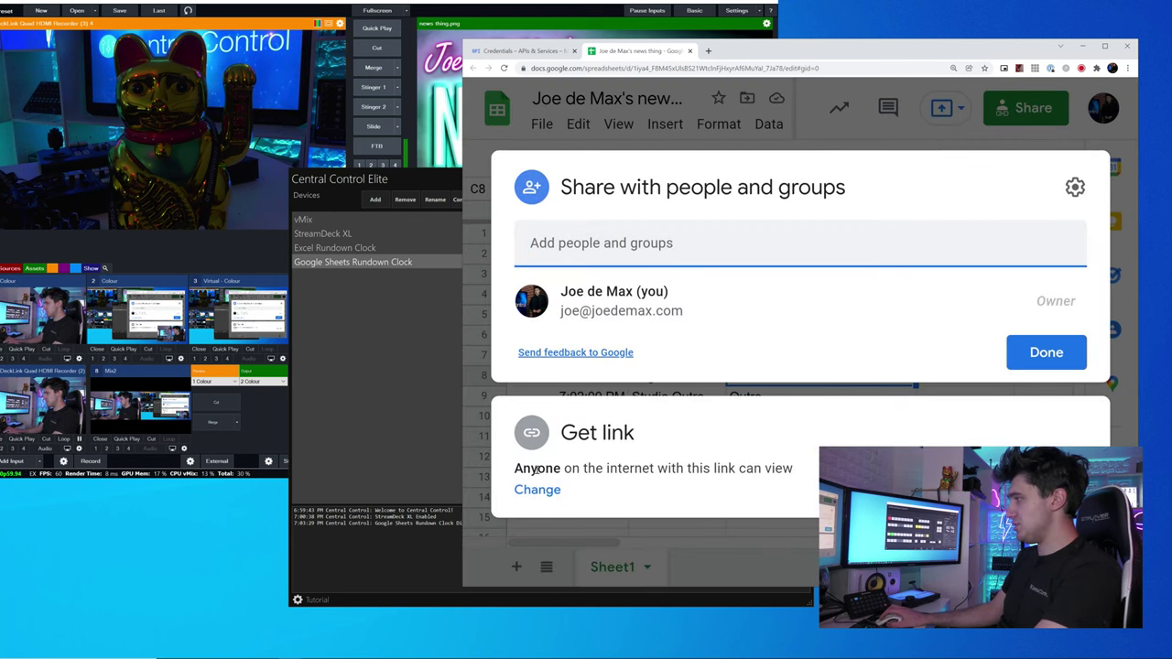
{"action": "left_click_drag", "start_coordinate": [537, 468], "coordinate": [662, 468]}
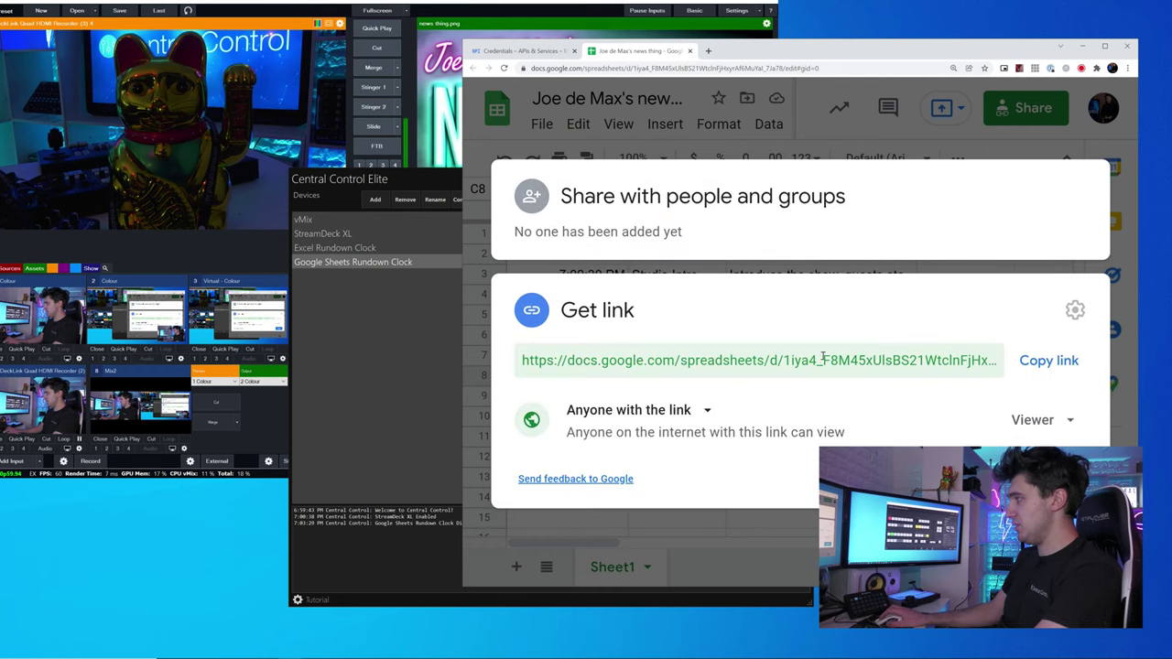
{"action": "left_click", "coordinate": [820, 361]}
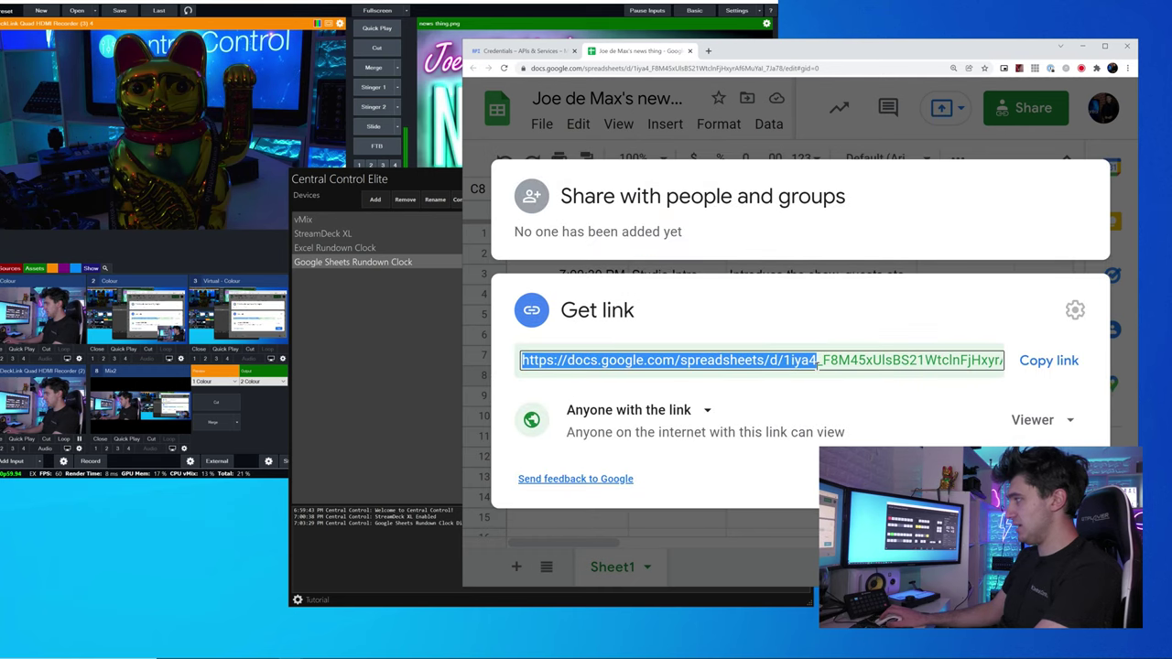
{"action": "left_click", "coordinate": [738, 526]}
{"action": "left_click", "coordinate": [427, 455]}
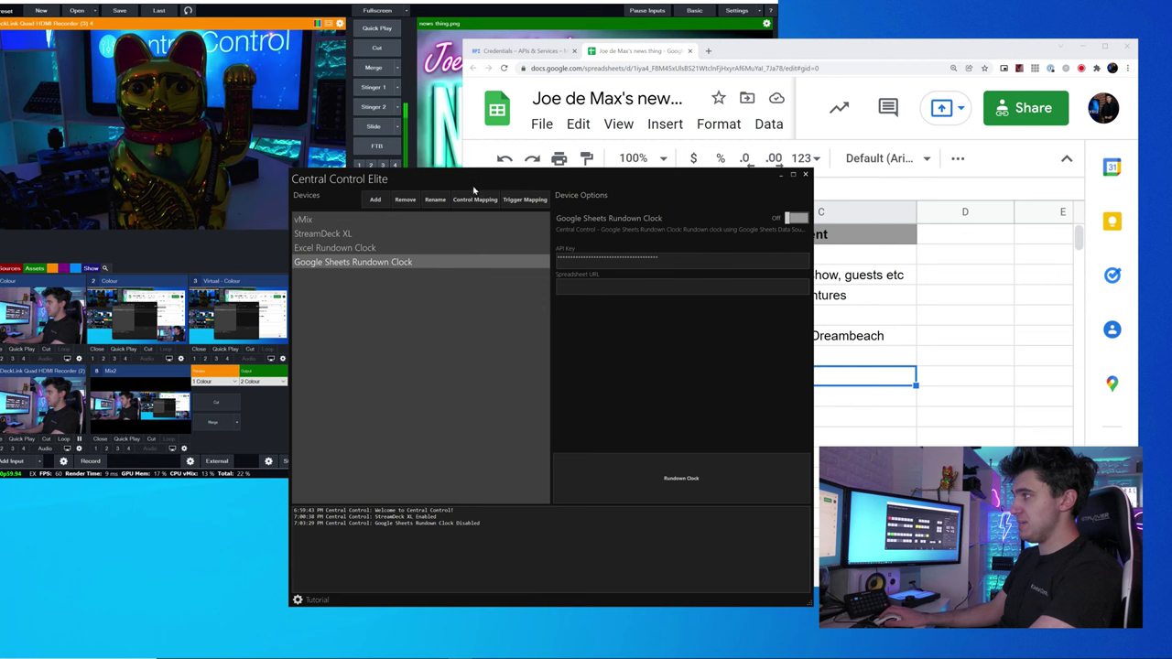
Step: Paste the rundown spreadsheet's sharing link as the Google Sheets Rundown Clock's spreadsheet URL
{"action": "left_click_drag", "start_coordinate": [463, 181], "coordinate": [374, 201]}
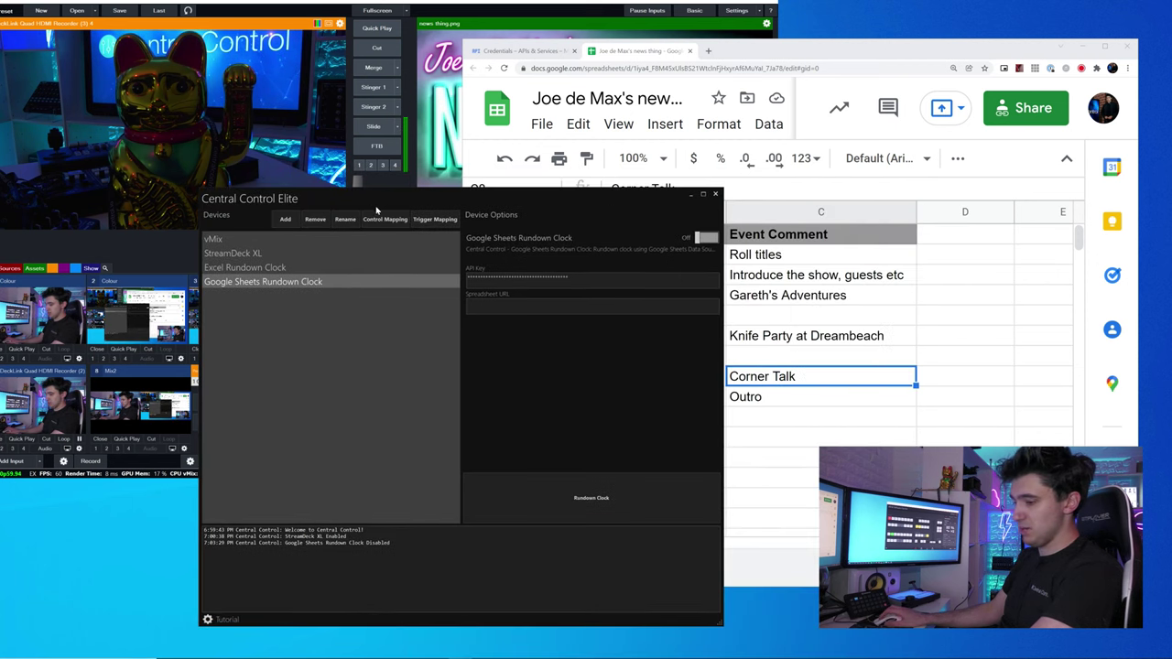
{"action": "left_click", "coordinate": [547, 300]}
{"action": "key", "text": "ctrl+v"}
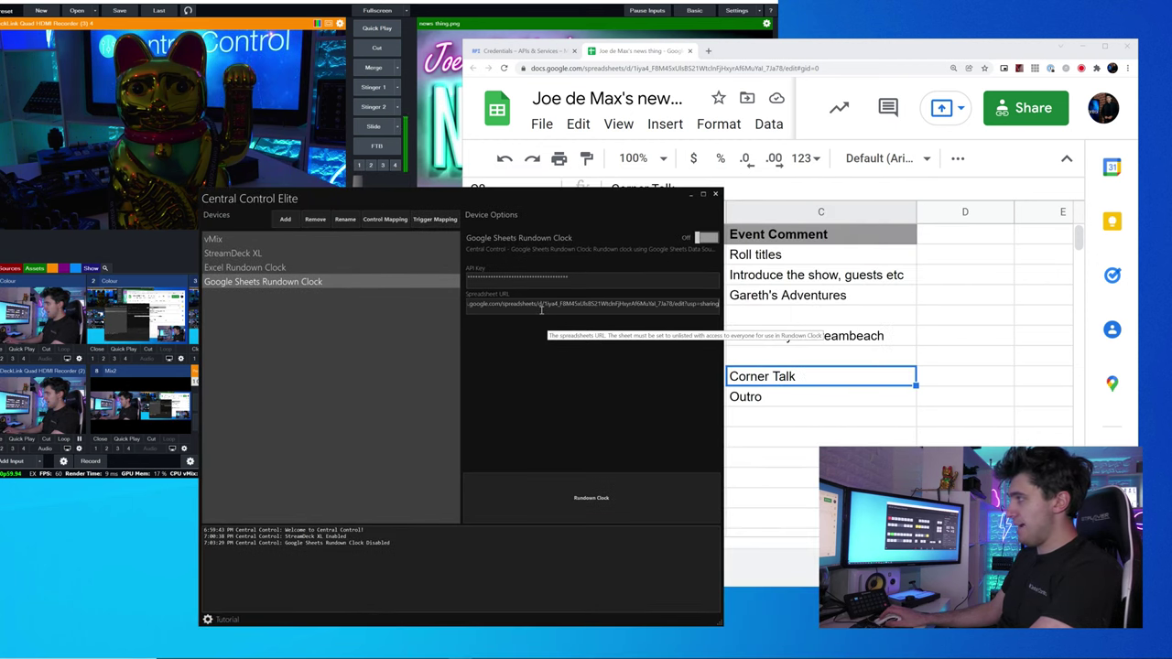
Step: Check the events in the rundown spreadsheet, and turn on the Google Sheets Rundown Clock device
{"action": "left_click", "coordinate": [861, 358]}
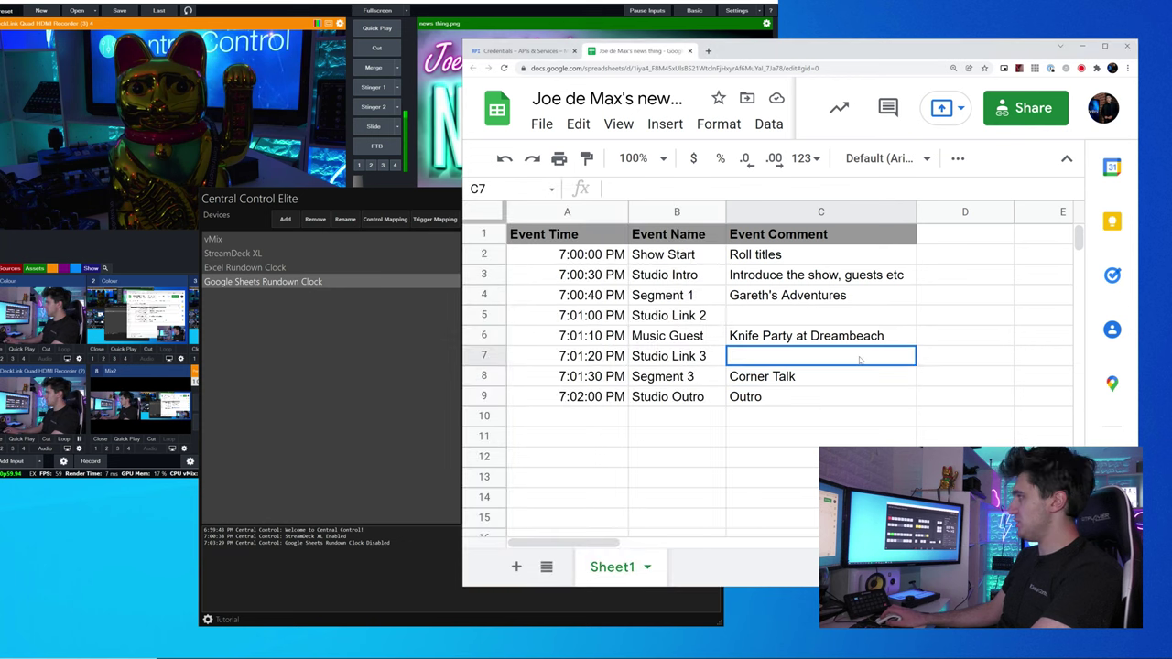
{"action": "left_click", "coordinate": [459, 399]}
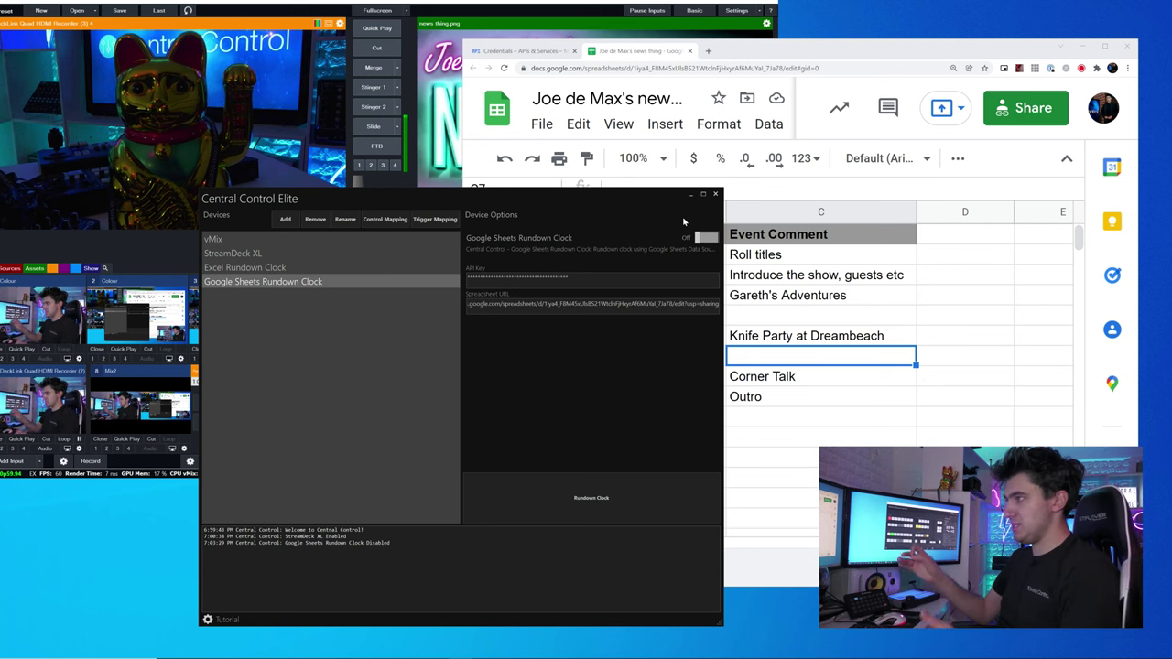
{"action": "left_click", "coordinate": [809, 295]}
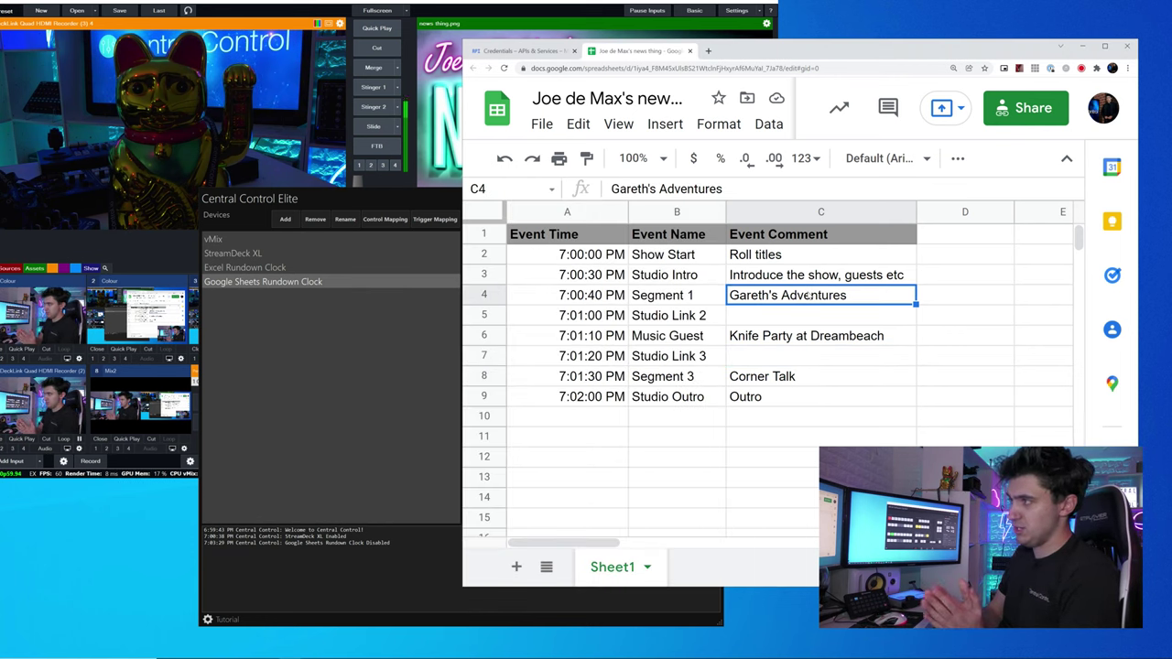
{"action": "left_click", "coordinate": [417, 444]}
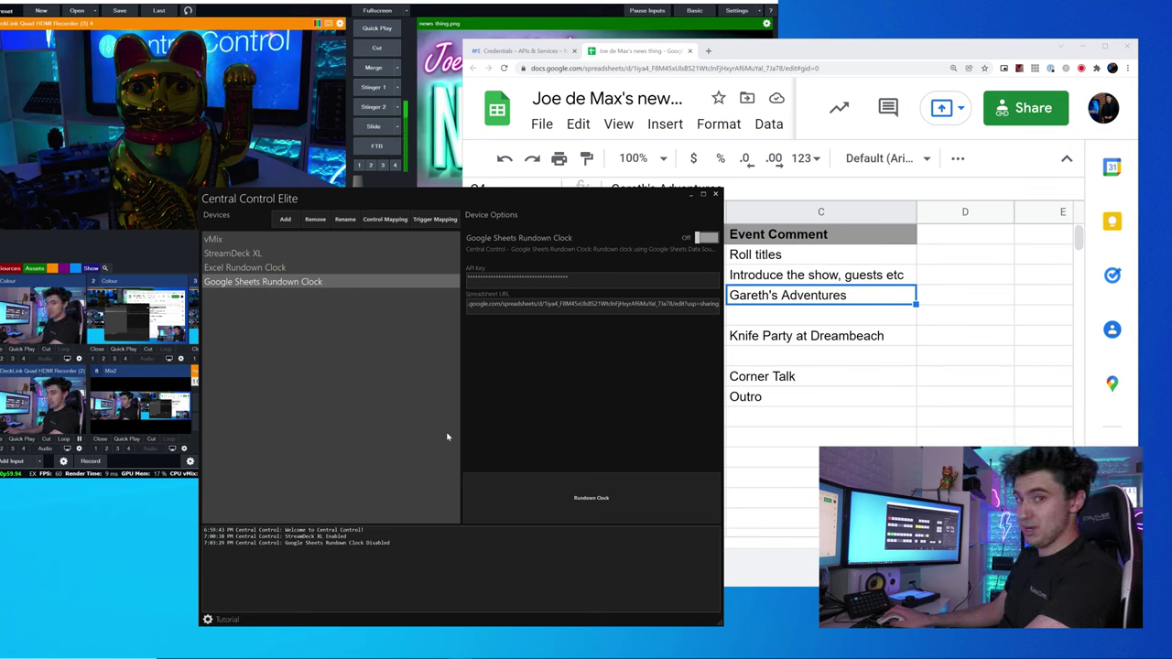
{"action": "left_click", "coordinate": [704, 239]}
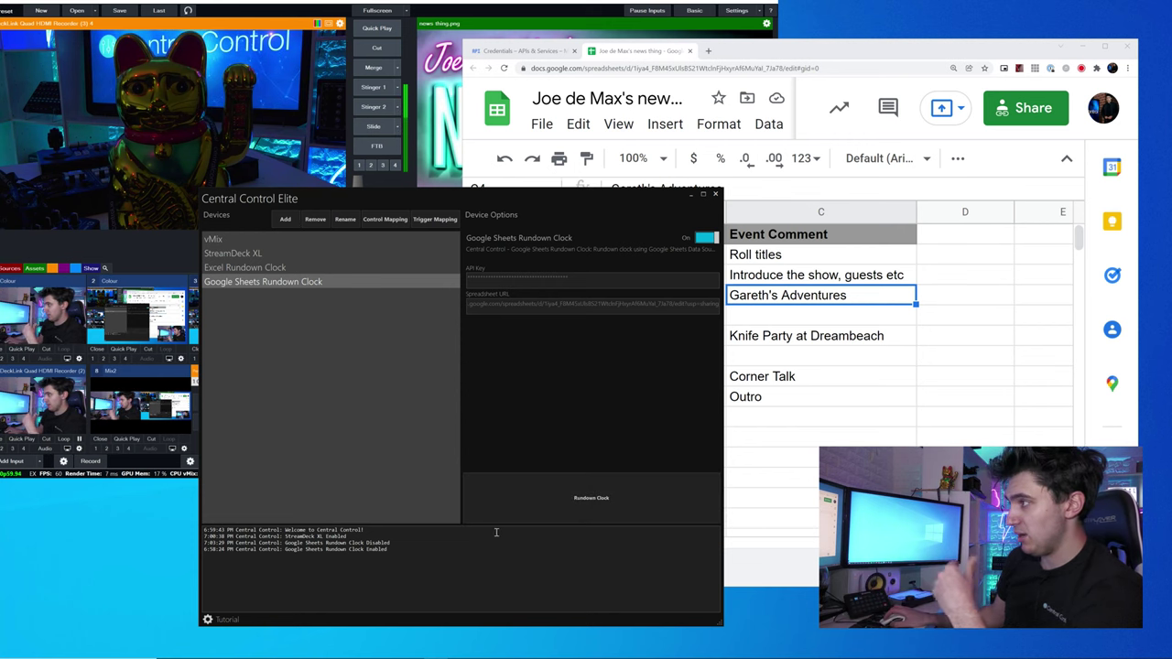
Step: Open the Rundown Clock window, compare its events with the spreadsheet, and place it over vMix with the browser minimized
{"action": "left_click", "coordinate": [562, 517]}
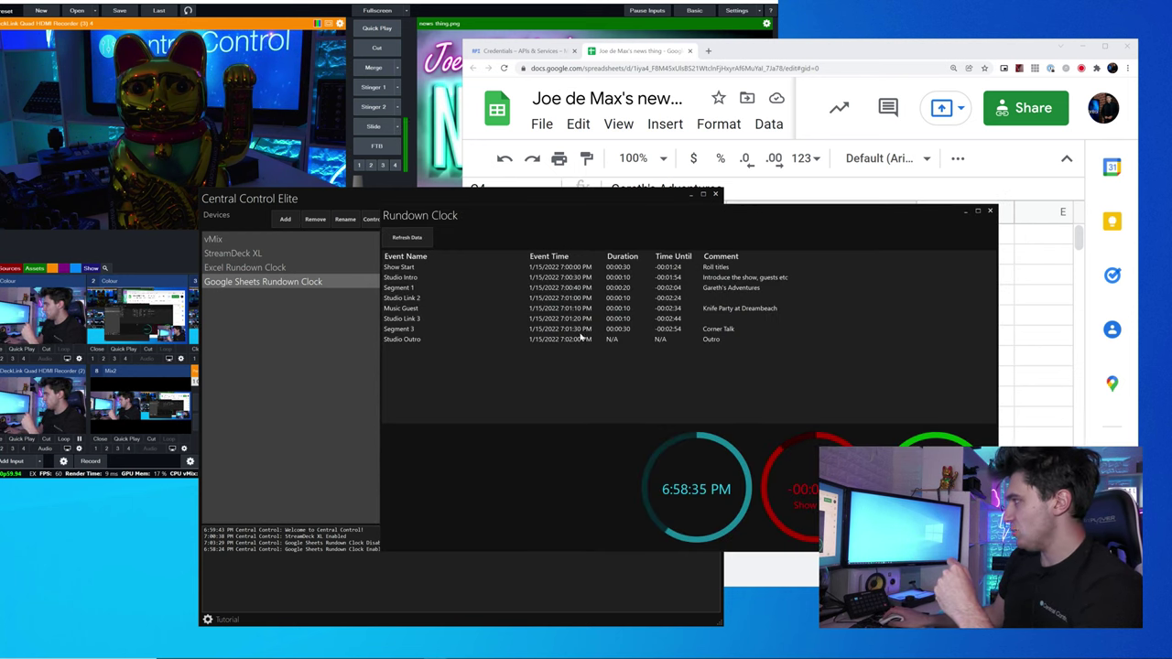
{"action": "left_click_drag", "start_coordinate": [590, 227], "coordinate": [382, 275]}
{"action": "left_click", "coordinate": [821, 377]}
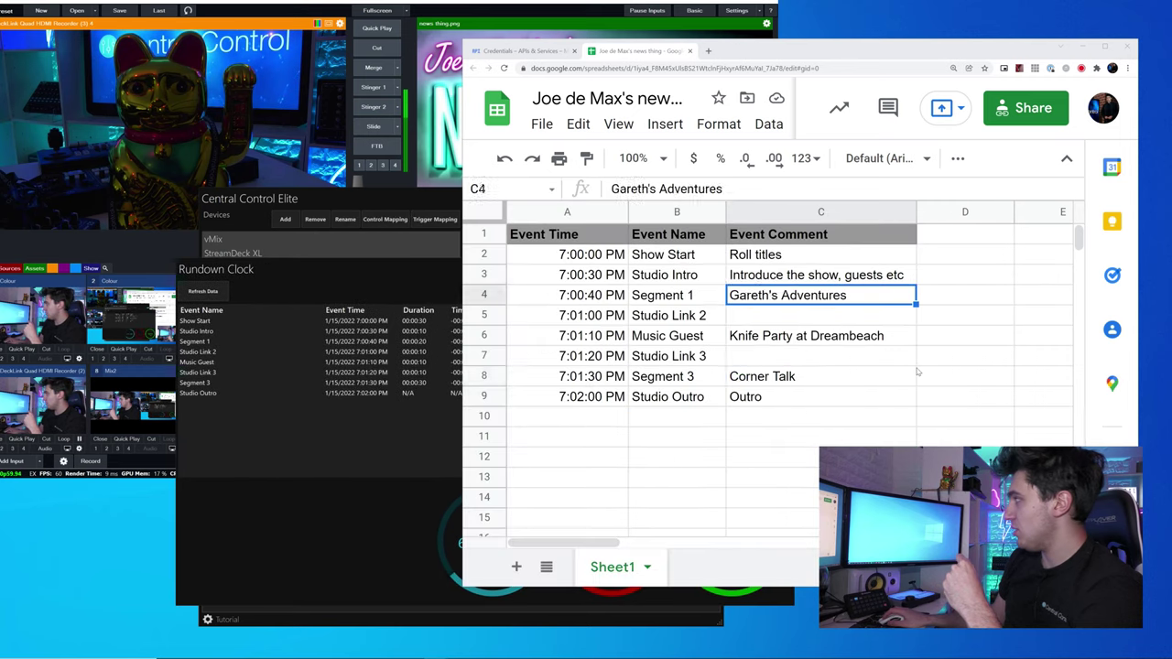
{"action": "left_click", "coordinate": [1083, 45]}
{"action": "left_click_drag", "start_coordinate": [390, 274], "coordinate": [538, 163]}
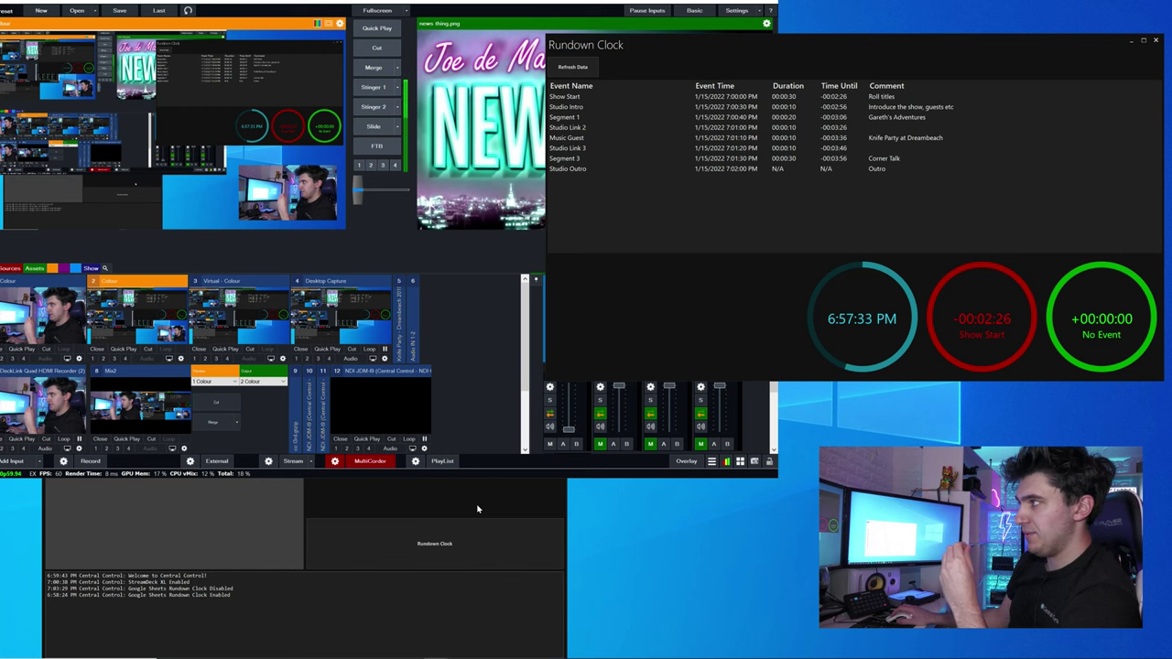
Step: Open the Google Sheets Rundown Clock's trigger mapping and inspect the Event Started trigger's Music Guest condition settings
{"action": "left_click", "coordinate": [478, 509]}
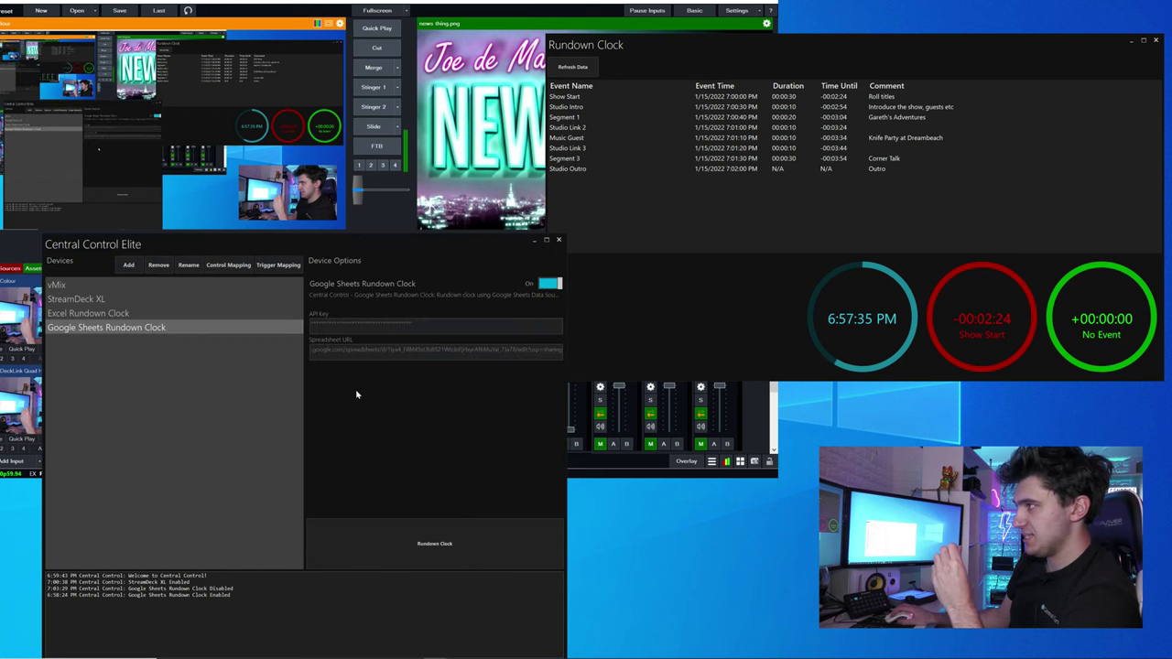
{"action": "left_click_drag", "start_coordinate": [341, 244], "coordinate": [348, 237]}
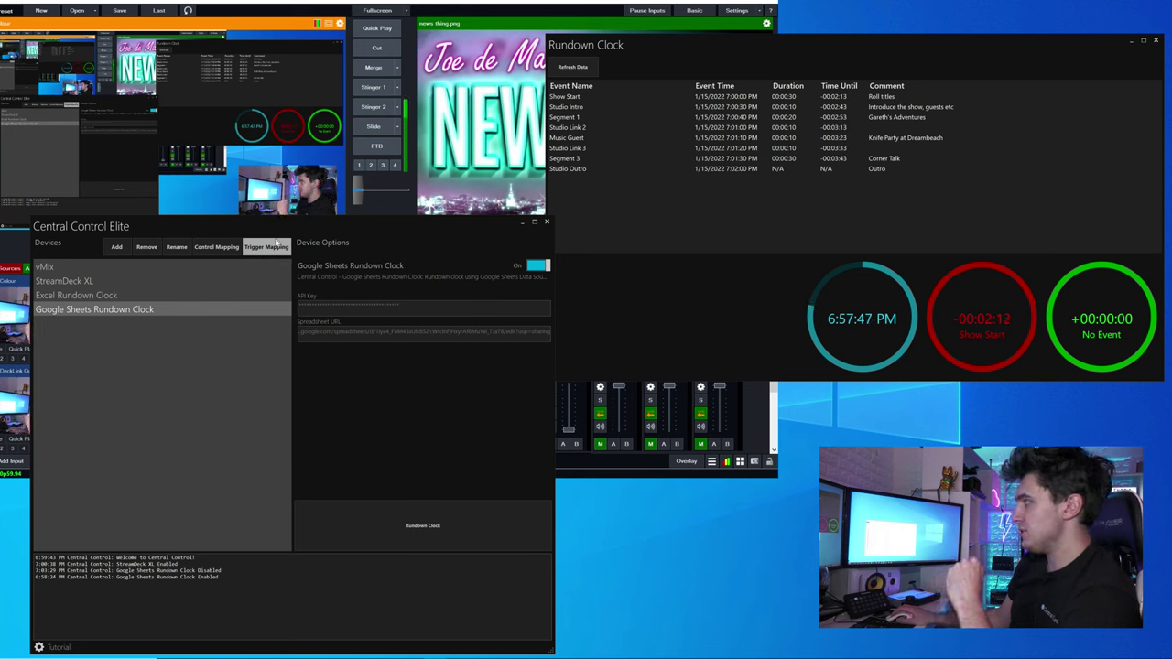
{"action": "left_click", "coordinate": [267, 246]}
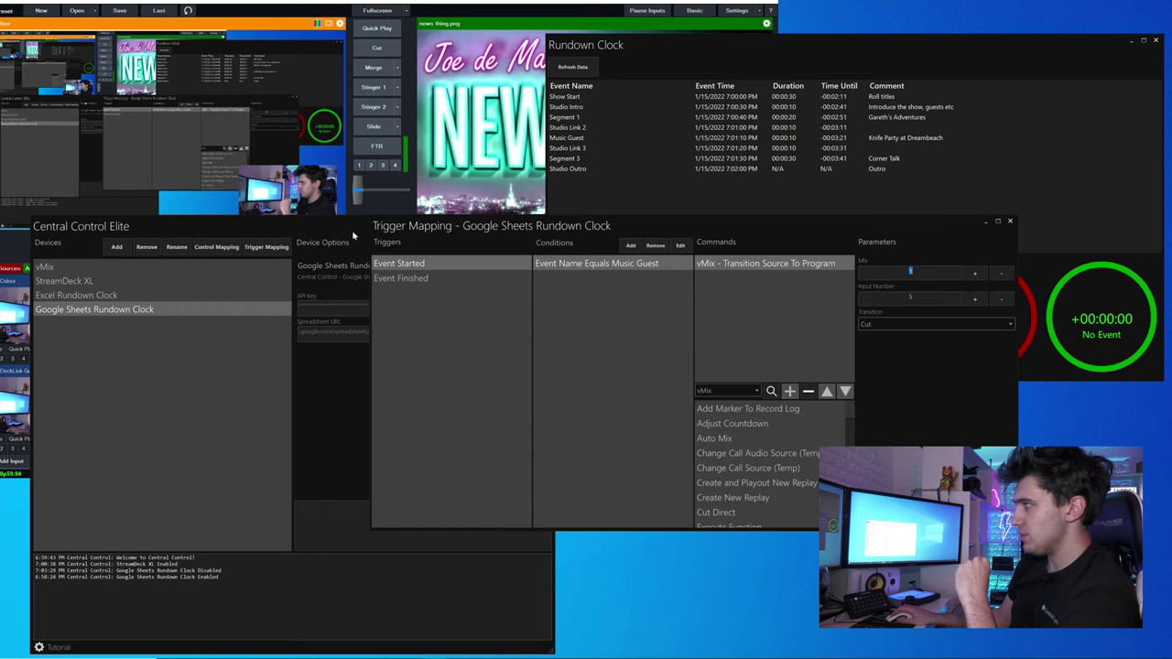
{"action": "left_click_drag", "start_coordinate": [470, 227], "coordinate": [390, 139]}
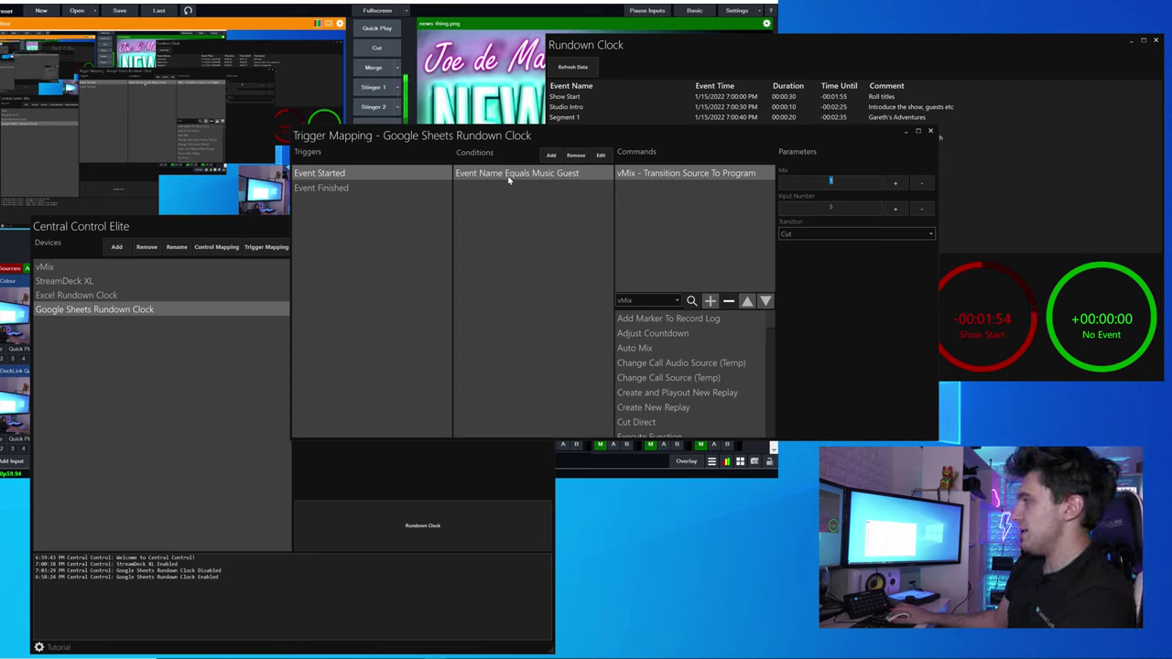
{"action": "left_click", "coordinate": [550, 155]}
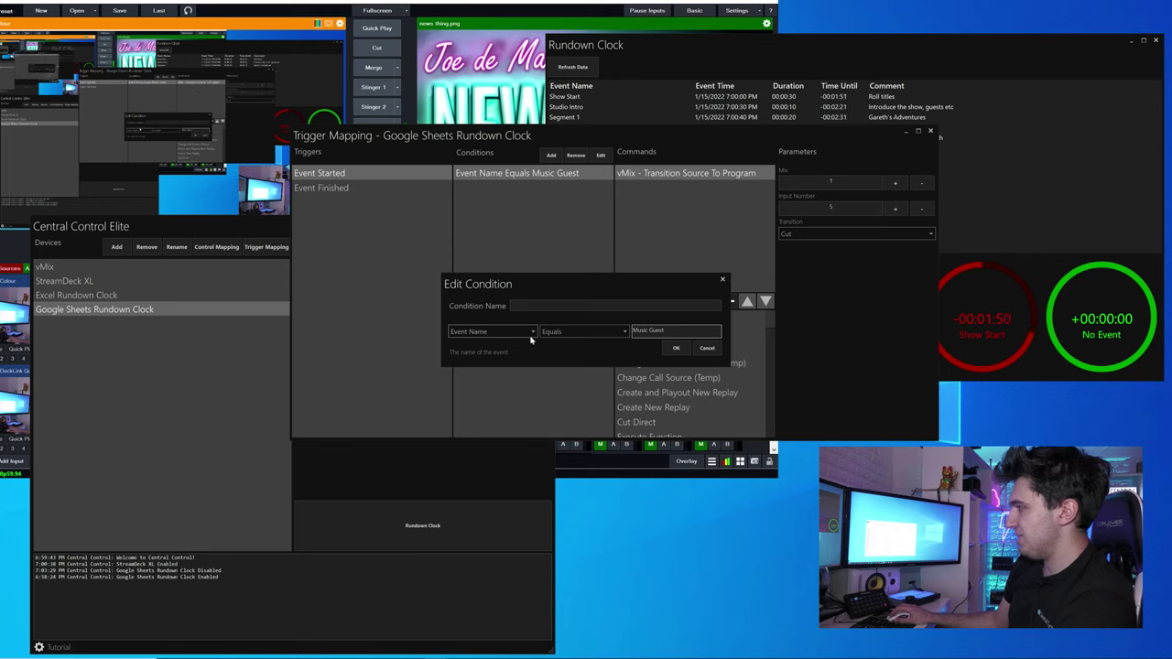
{"action": "left_click", "coordinate": [712, 349]}
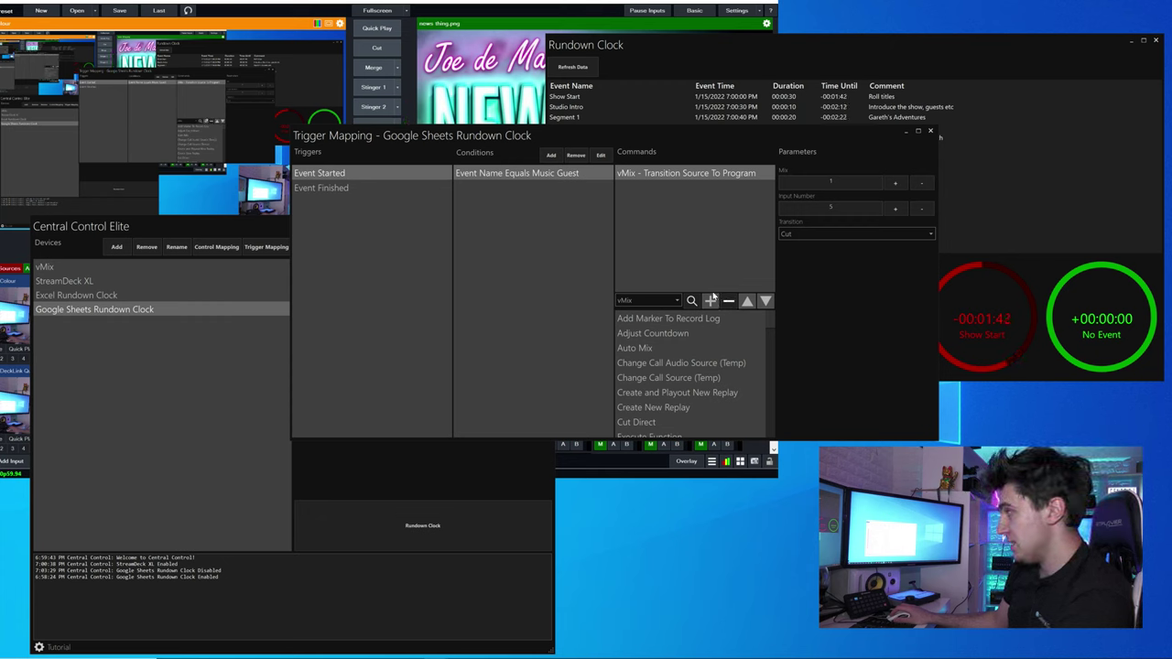
Step: Set the vMix source transition to Fade for both the Event Started and Event Finished triggers
{"action": "left_click", "coordinate": [851, 235]}
{"action": "left_click", "coordinate": [803, 257]}
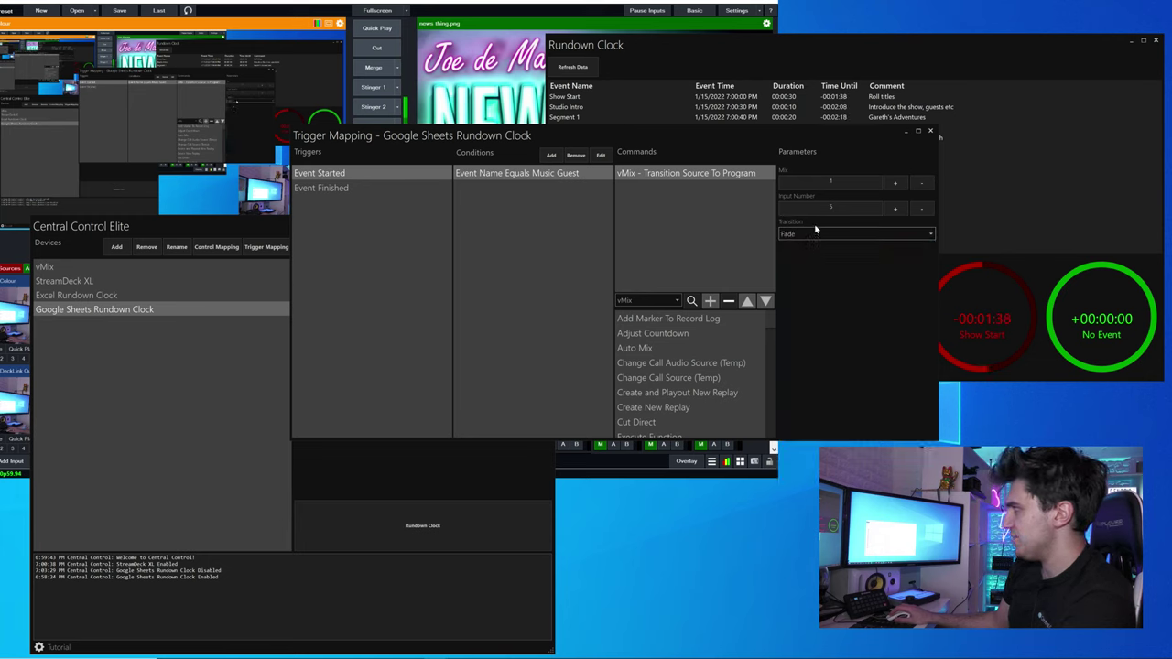
{"action": "left_click", "coordinate": [325, 188]}
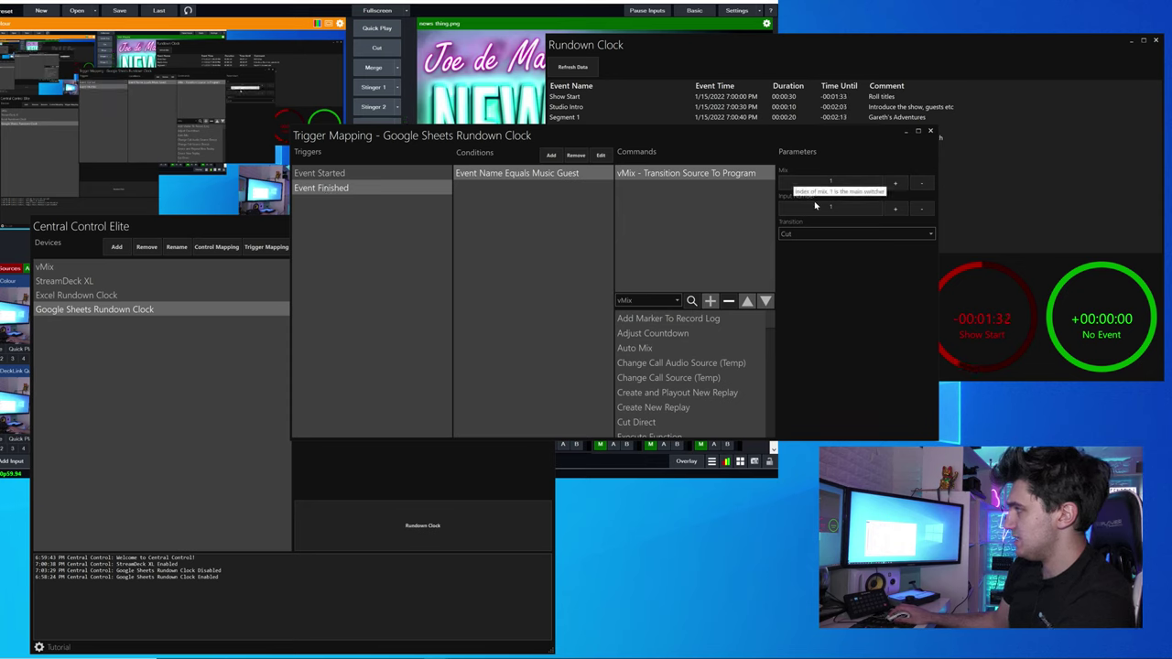
{"action": "left_click", "coordinate": [807, 235]}
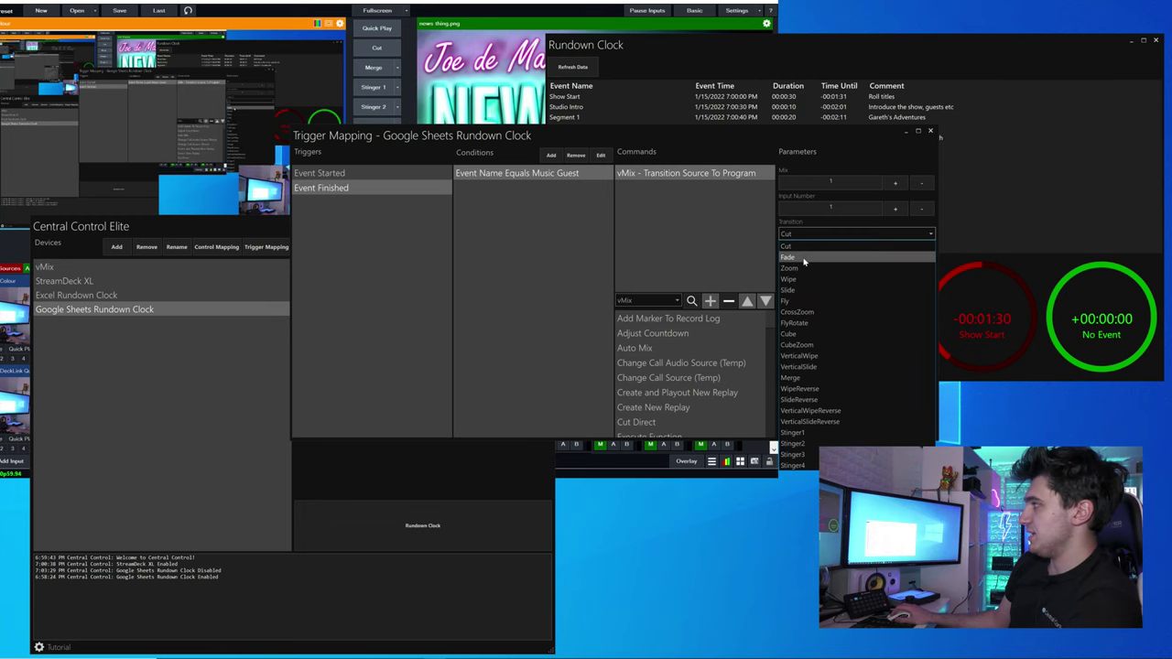
{"action": "left_click", "coordinate": [804, 259]}
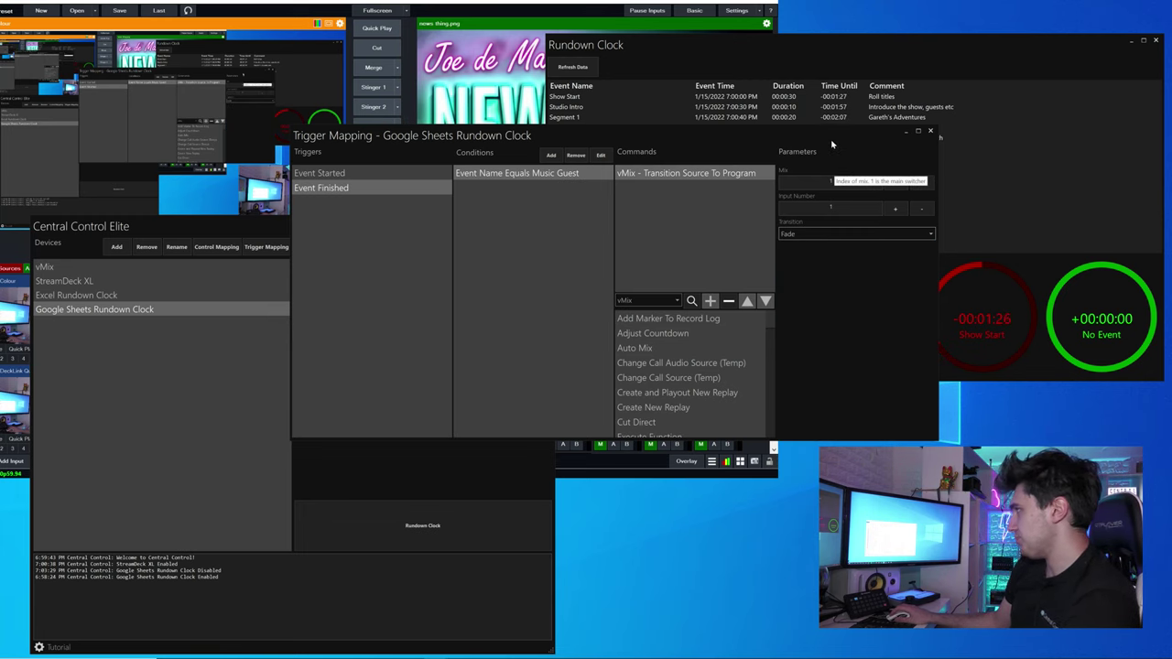
Step: Examine the field and comparison options available for an Event Finished condition, and leave the condition editor without saving
{"action": "left_click_drag", "start_coordinate": [831, 141], "coordinate": [831, 154]}
{"action": "left_click", "coordinate": [550, 167]}
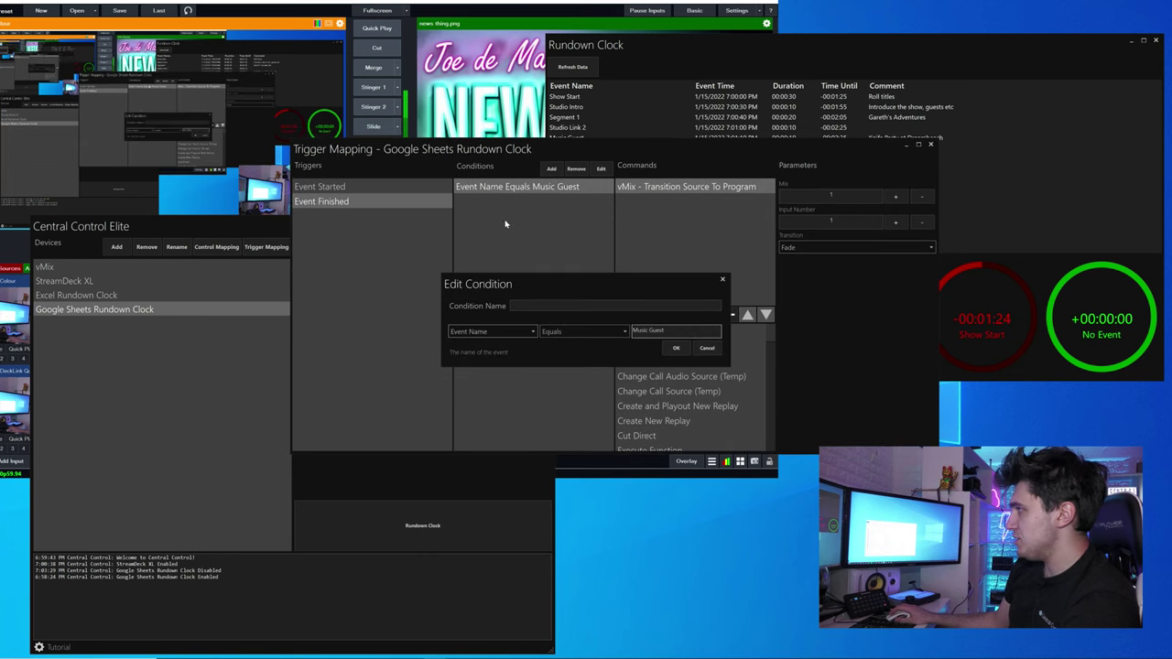
{"action": "left_click", "coordinate": [516, 336]}
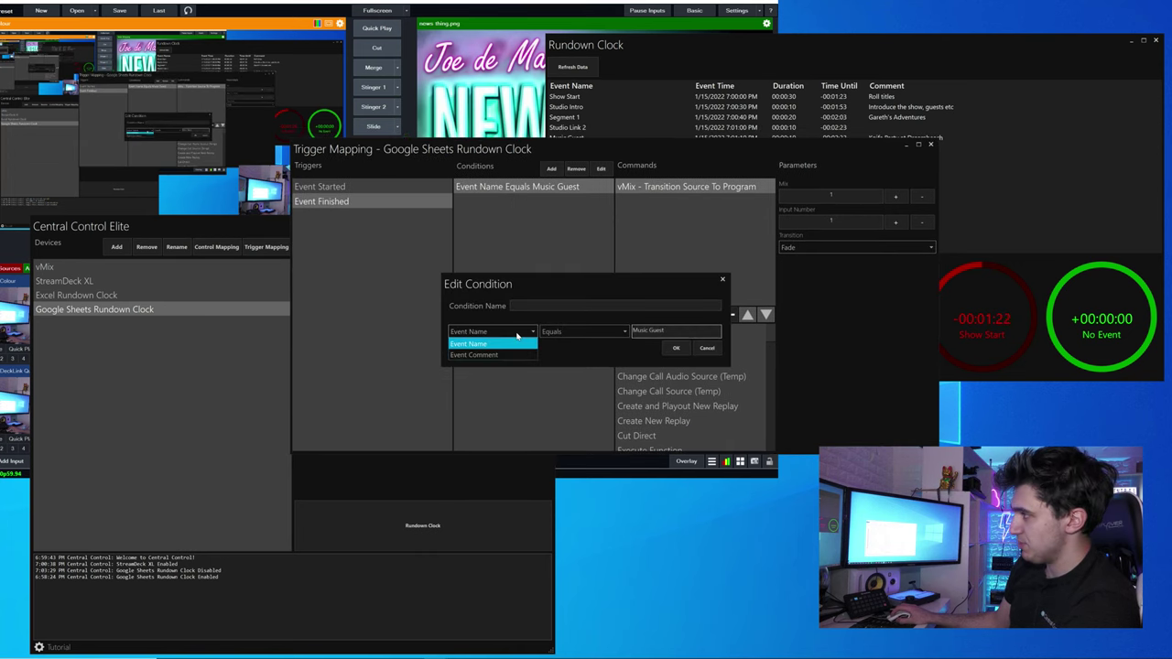
{"action": "left_click", "coordinate": [516, 336]}
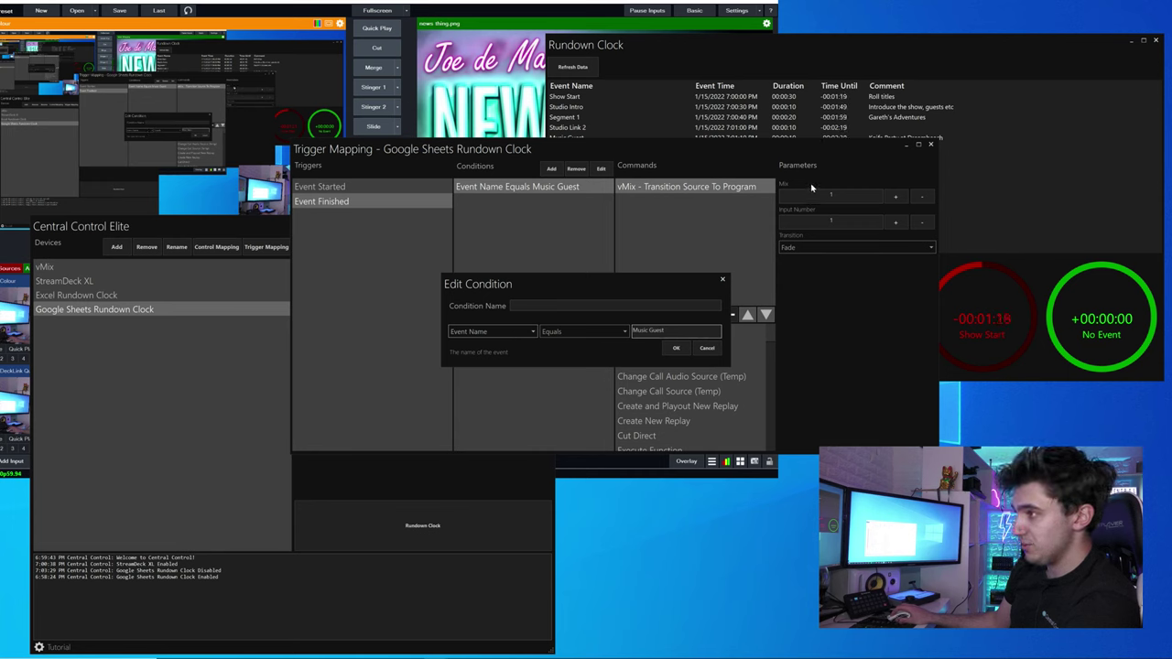
{"action": "left_click", "coordinate": [609, 335]}
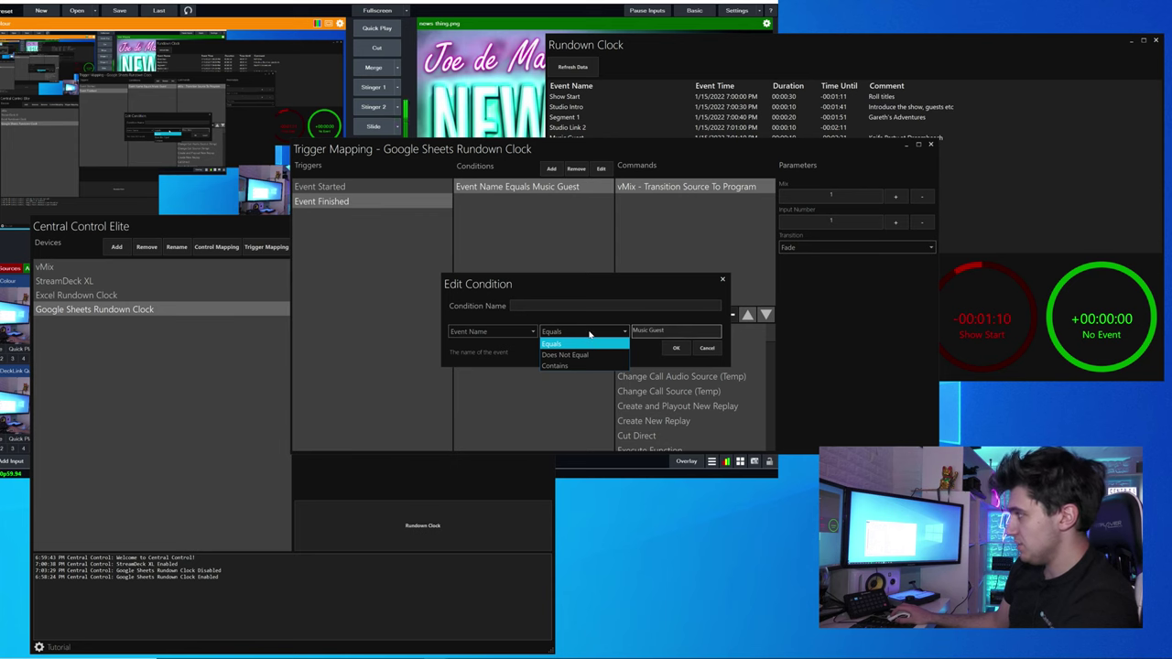
{"action": "left_click", "coordinate": [589, 335]}
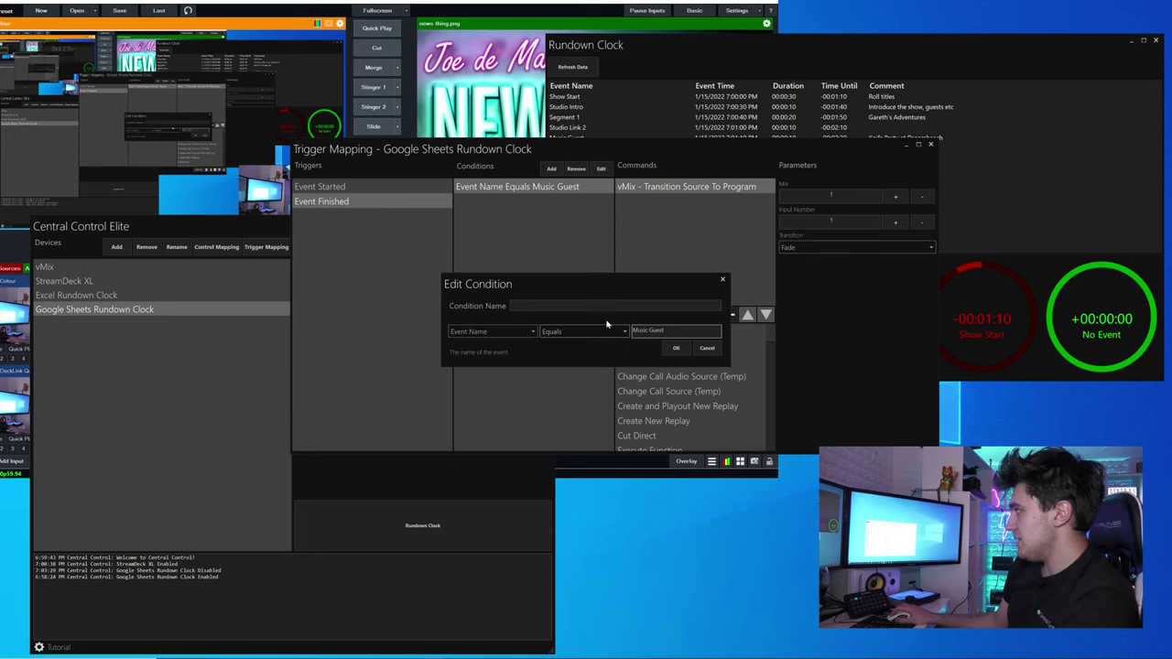
{"action": "left_click", "coordinate": [708, 349]}
Step: Watch the Rundown Clock alongside the vMix output as the show reaches the Music Guest event
{"action": "left_click_drag", "start_coordinate": [762, 53], "coordinate": [778, 204]}
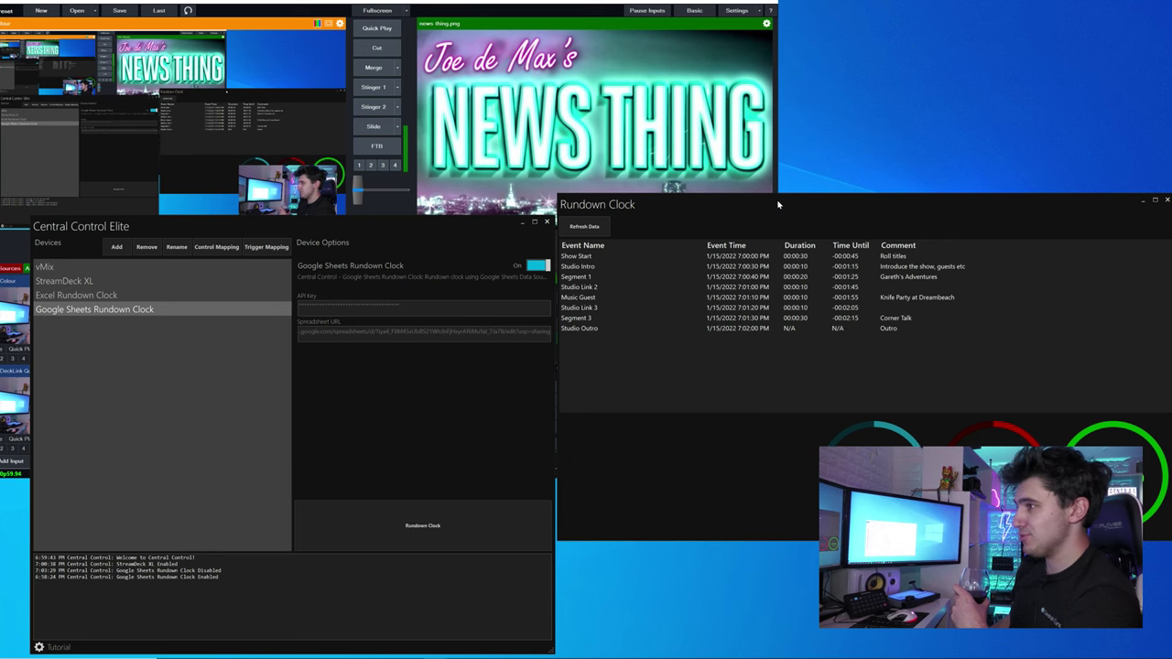
{"action": "left_click_drag", "start_coordinate": [779, 204], "coordinate": [774, 42]}
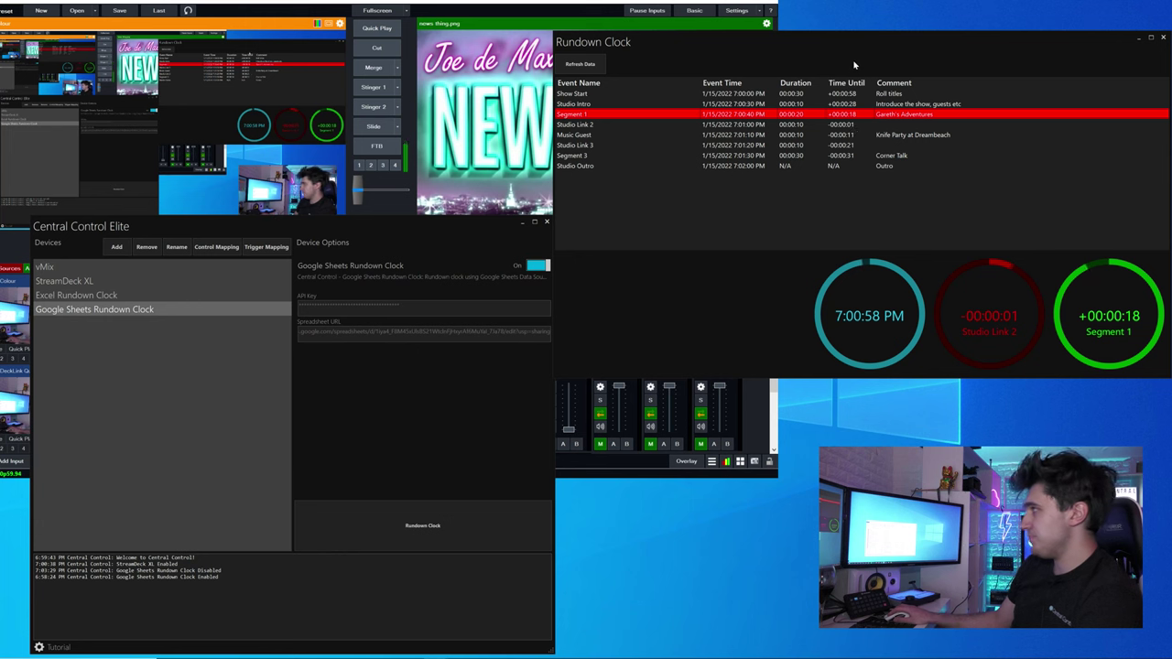
{"action": "left_click_drag", "start_coordinate": [859, 58], "coordinate": [859, 115]}
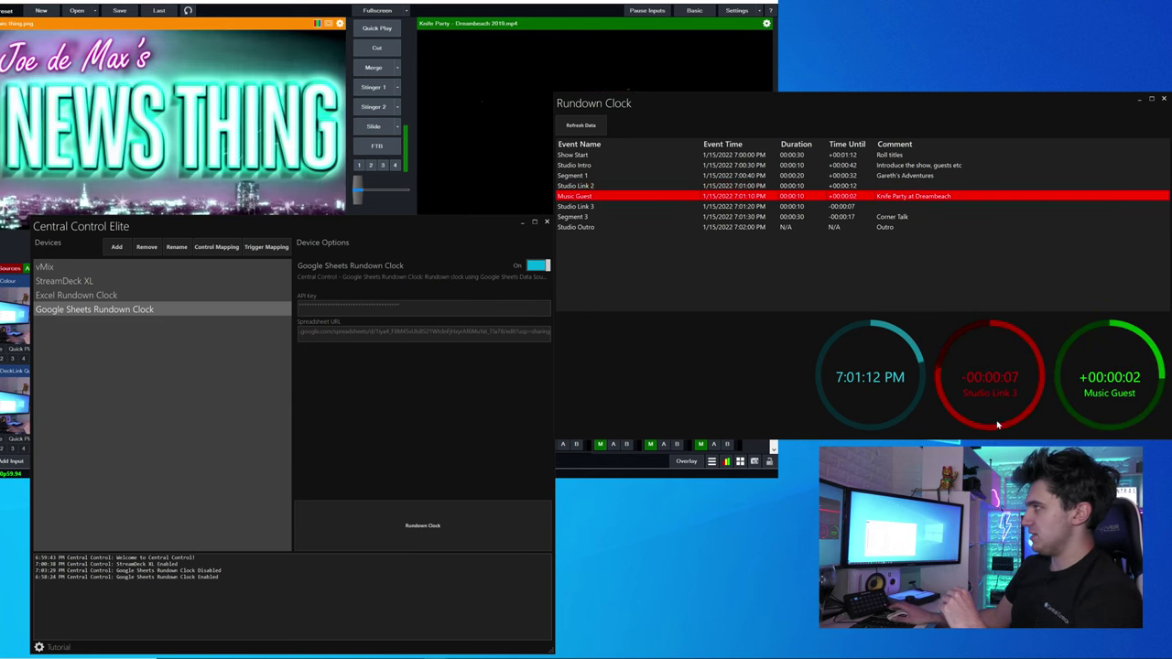
Step: Place the Rundown Clock beside the rundown spreadsheet and enter 16/01/2022 1AM as the event time in cell A10
{"action": "left_click_drag", "start_coordinate": [781, 101], "coordinate": [270, 283]}
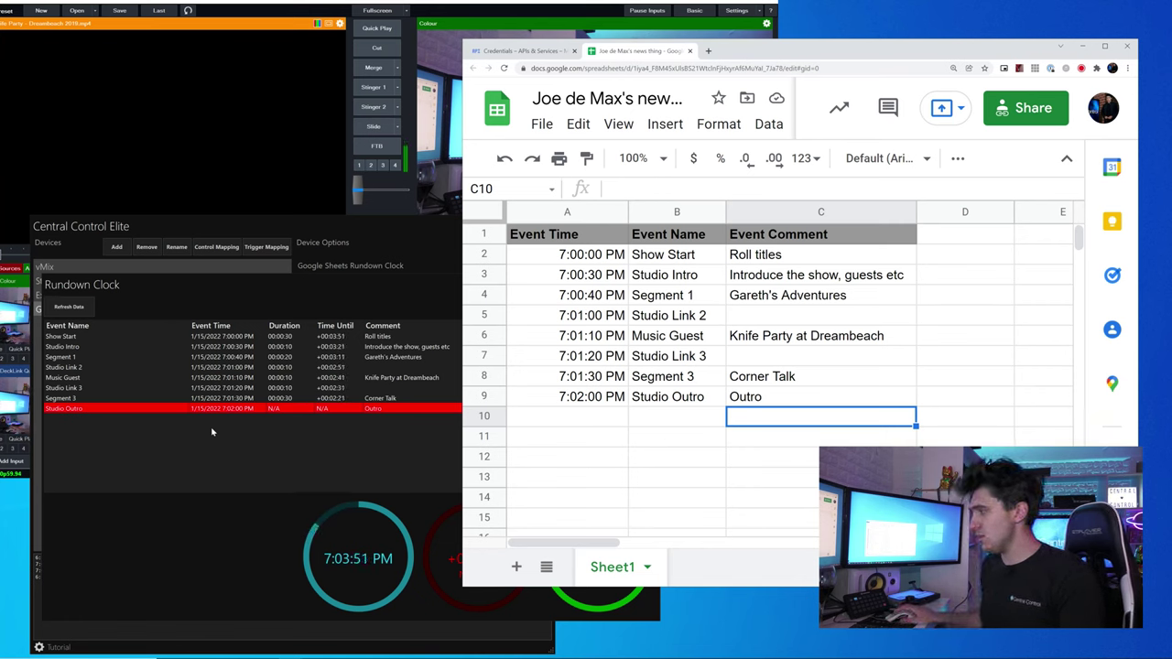
{"action": "left_click", "coordinate": [550, 419]}
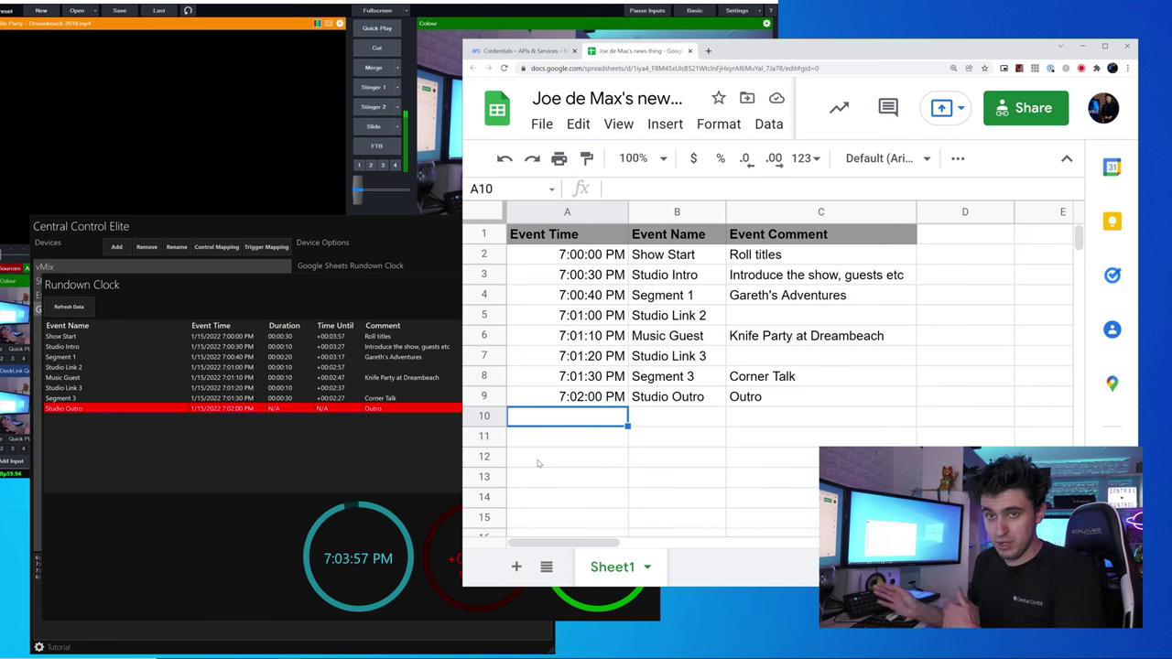
{"action": "type", "text": "16"}
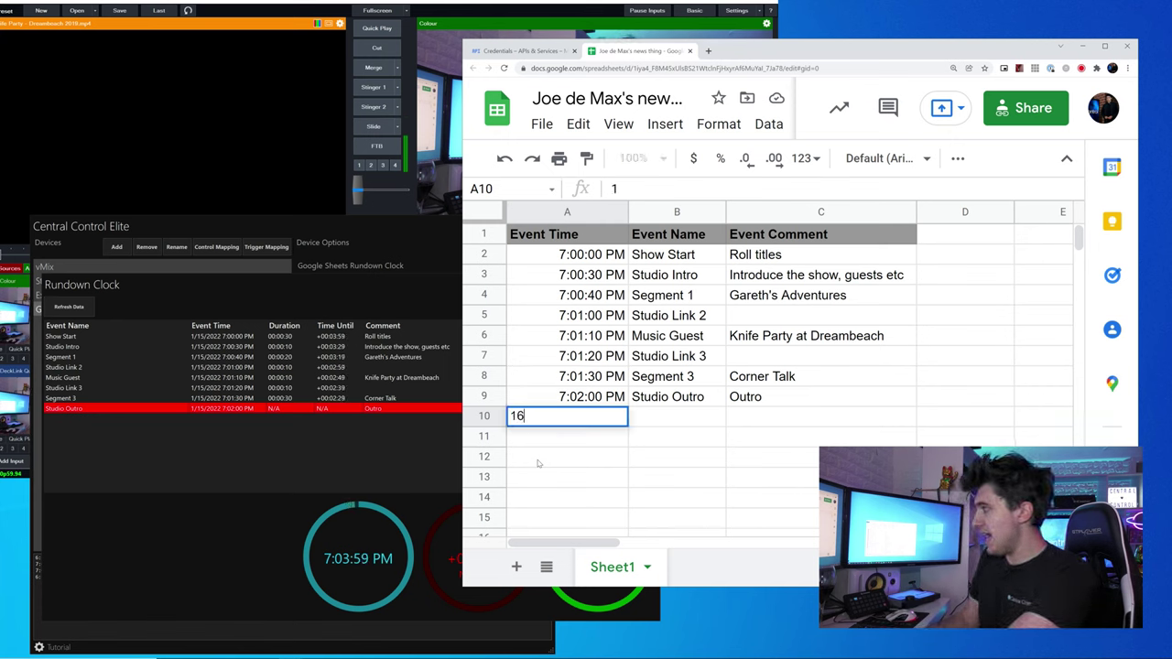
{"action": "type", "text": "/01/2022 1AM"}
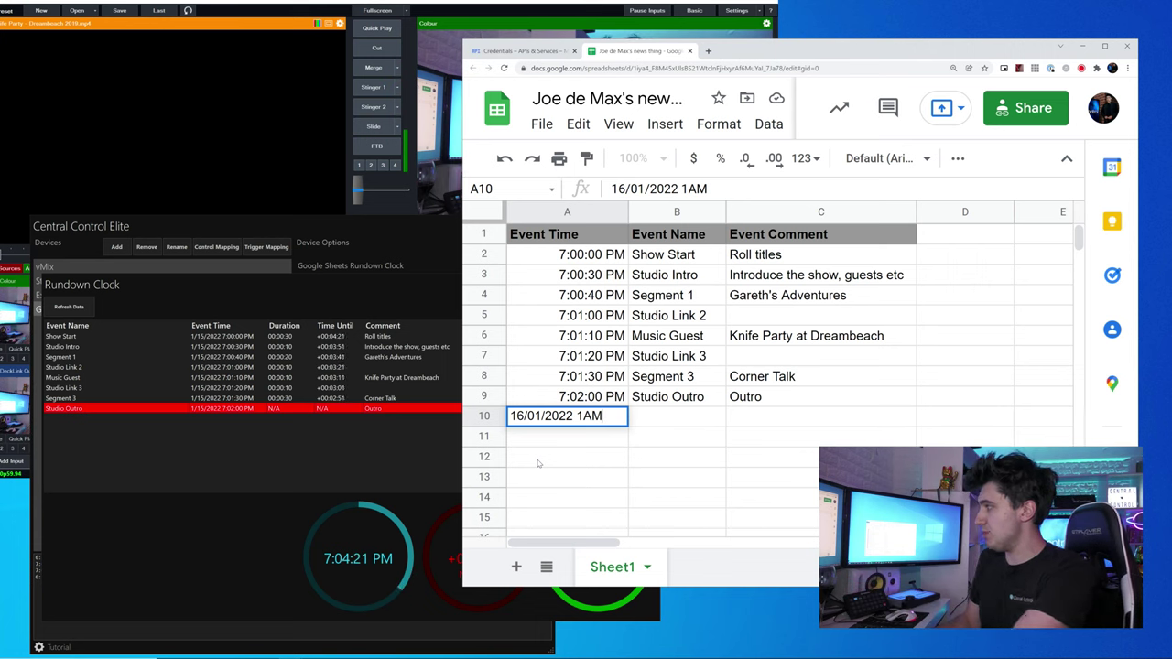
{"action": "key", "text": "Tab"}
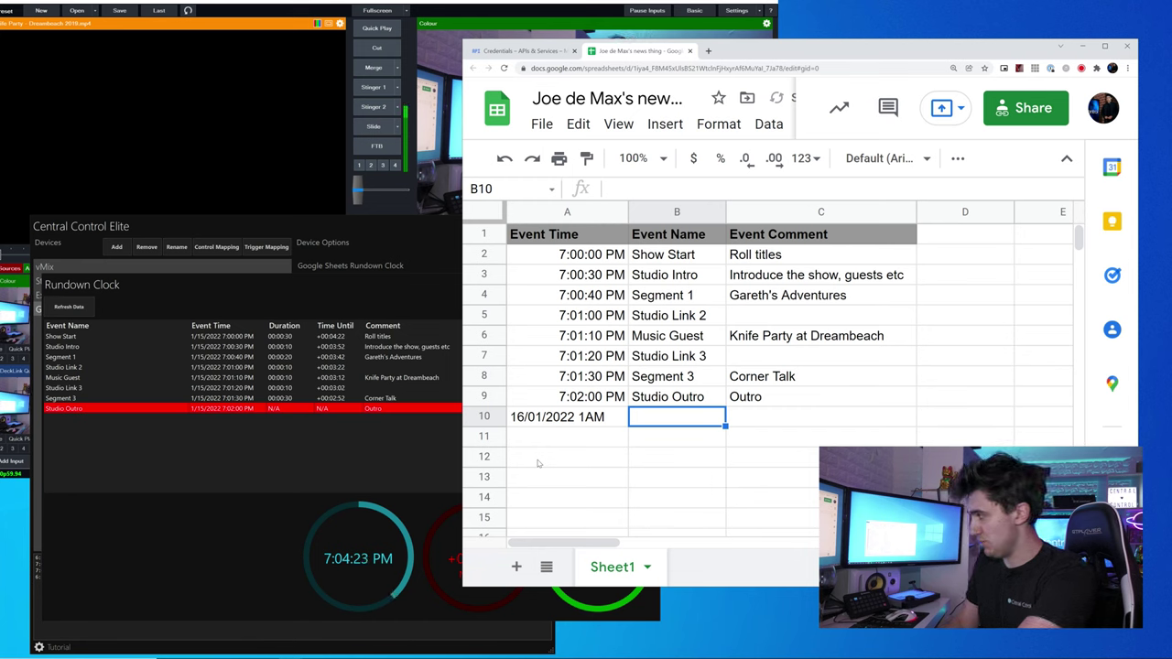
Step: Enter Tomorrow event as the event name in B10 and an event tomorrow! as its comment in C10, and check the Rundown Clock
{"action": "type", "text": "Tomorrow even"}
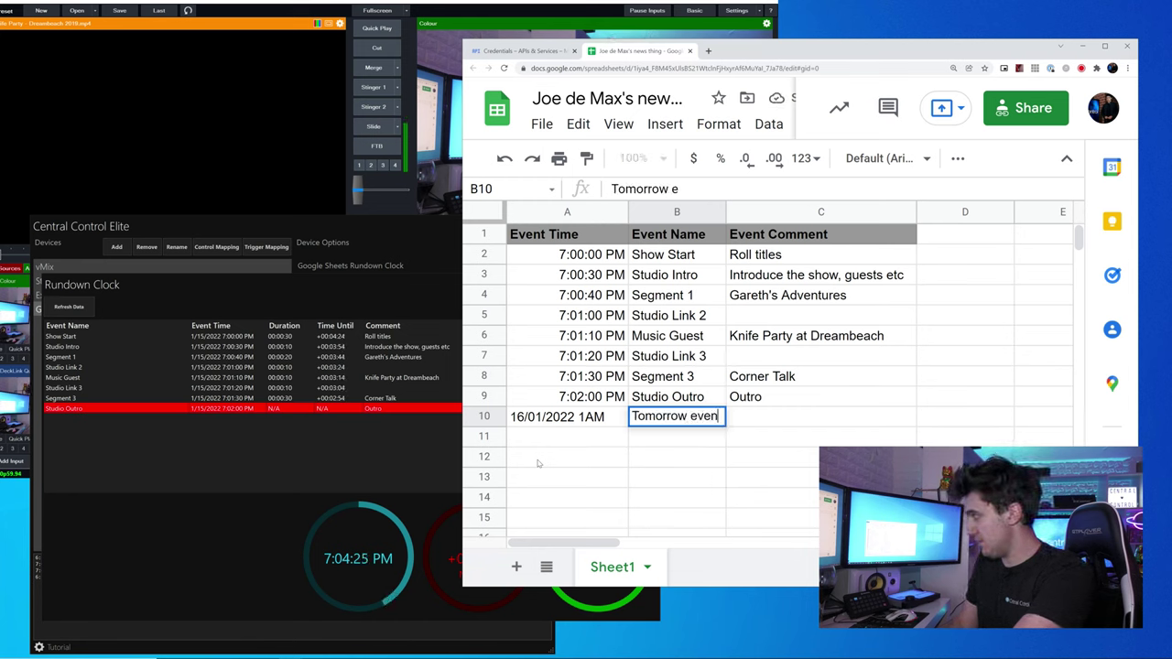
{"action": "type", "text": "t"}
{"action": "key", "text": "Return"}
{"action": "key", "text": "Right"}
{"action": "key", "text": "Up"}
{"action": "type", "text": "an "}
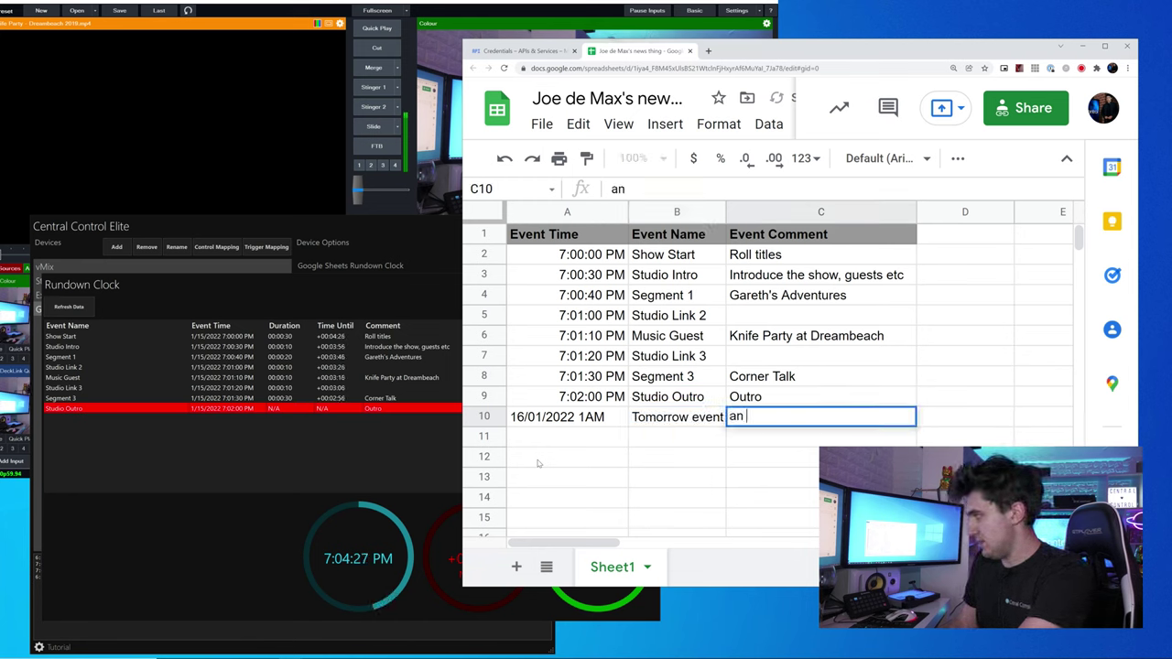
{"action": "type", "text": "event tomorrow!"}
{"action": "key", "text": "Return"}
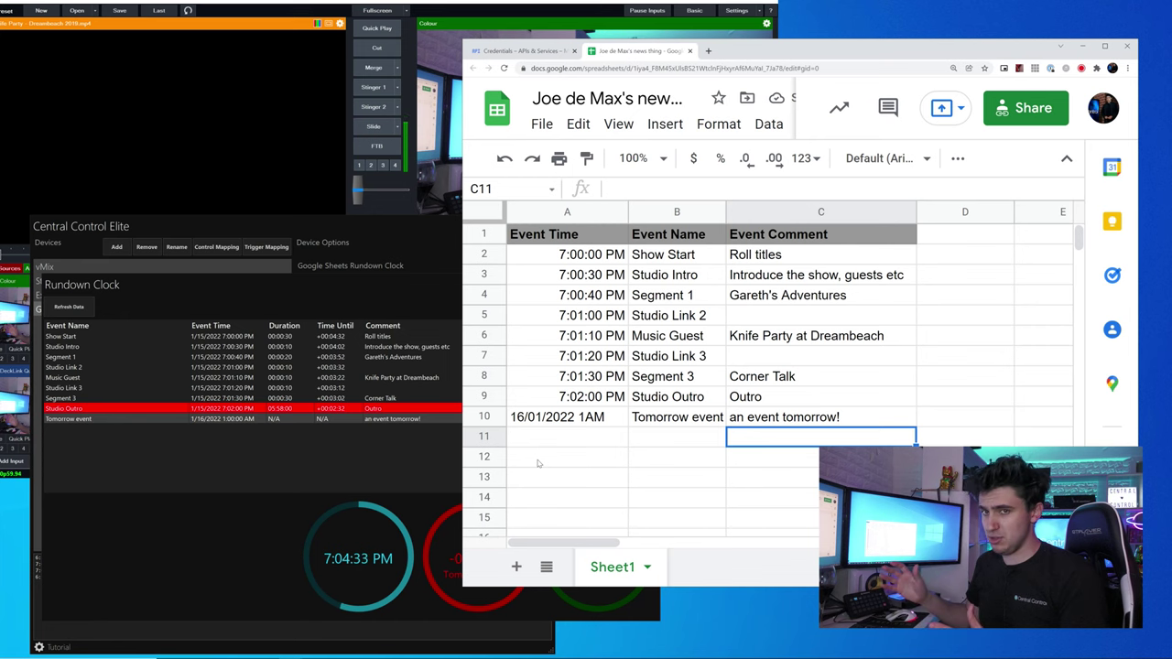
{"action": "left_click", "coordinate": [312, 584]}
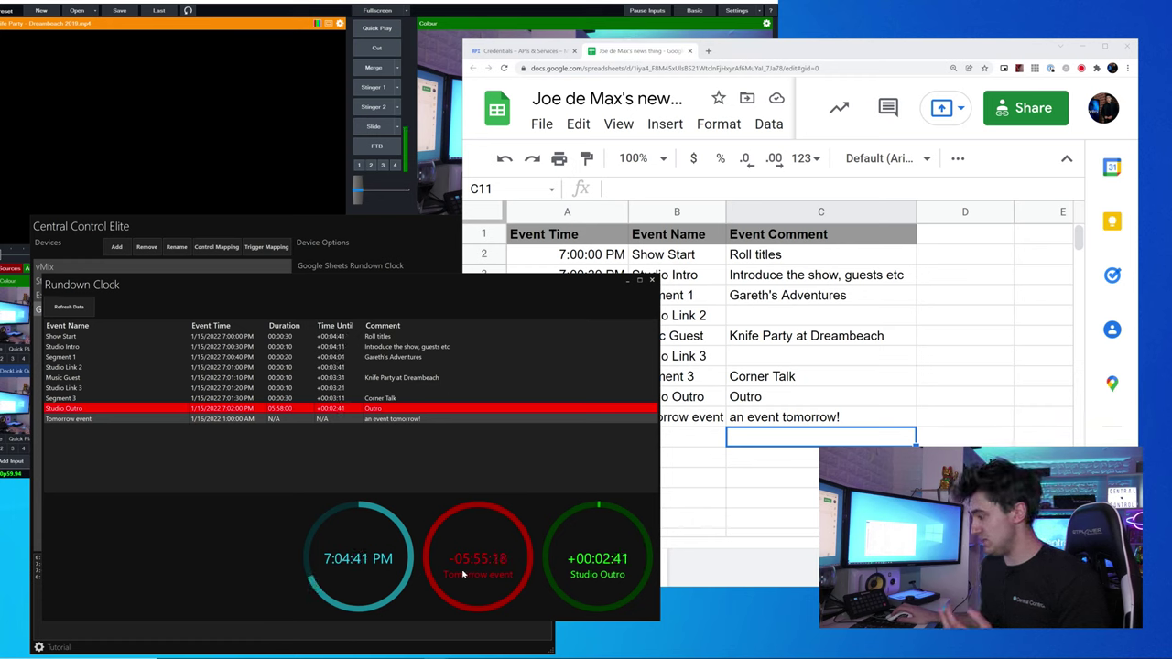
Step: Copy the event time from A10 into A11 of the rundown spreadsheet and change it to 16/01/2022 2AM
{"action": "left_click", "coordinate": [688, 478]}
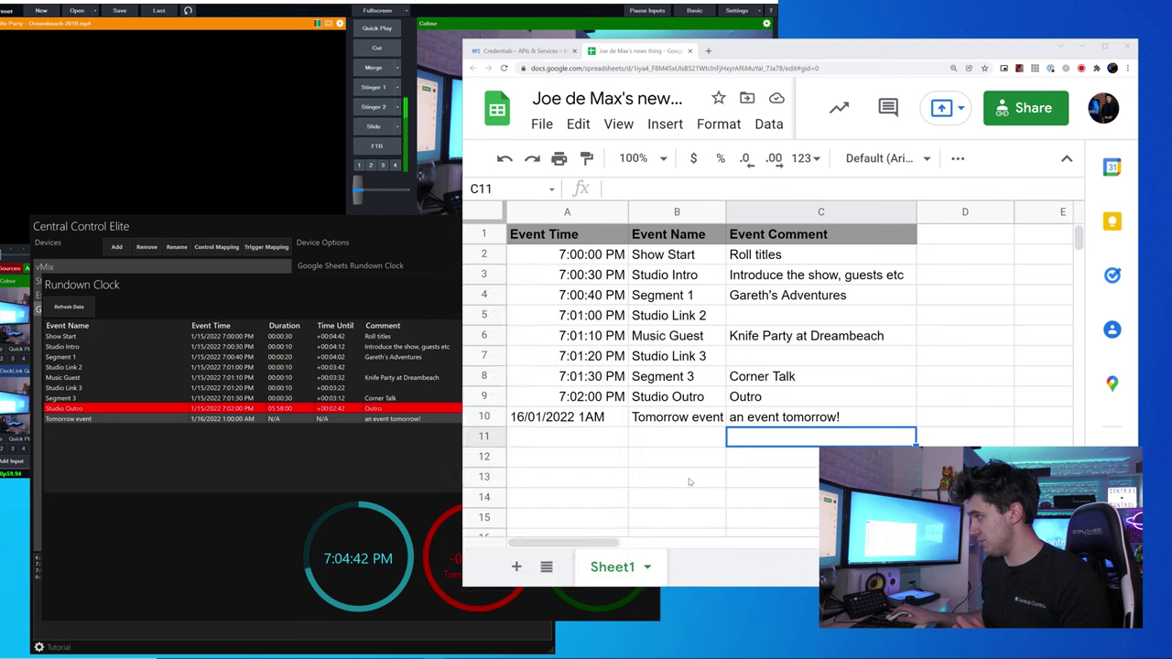
{"action": "left_click", "coordinate": [577, 442]}
{"action": "left_click", "coordinate": [582, 423]}
{"action": "left_click", "coordinate": [583, 438]}
{"action": "type", "text": "16/01/2022 1AM"}
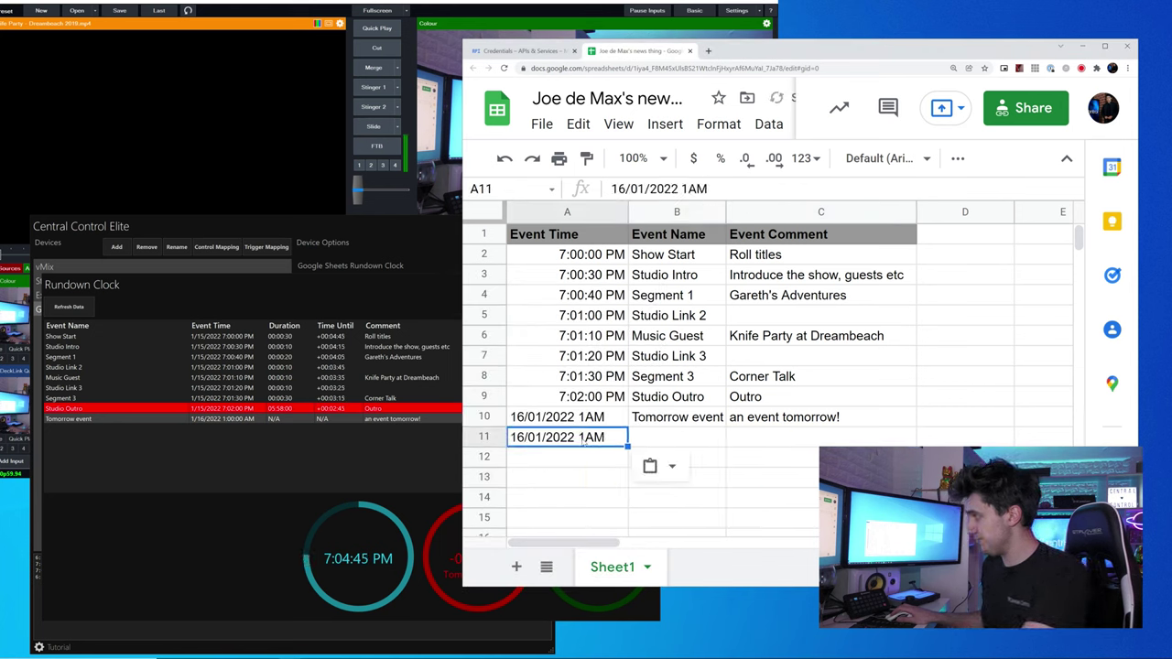
{"action": "double_click", "coordinate": [584, 438]}
{"action": "key", "text": "BackSpace"}
{"action": "type", "text": "2"}
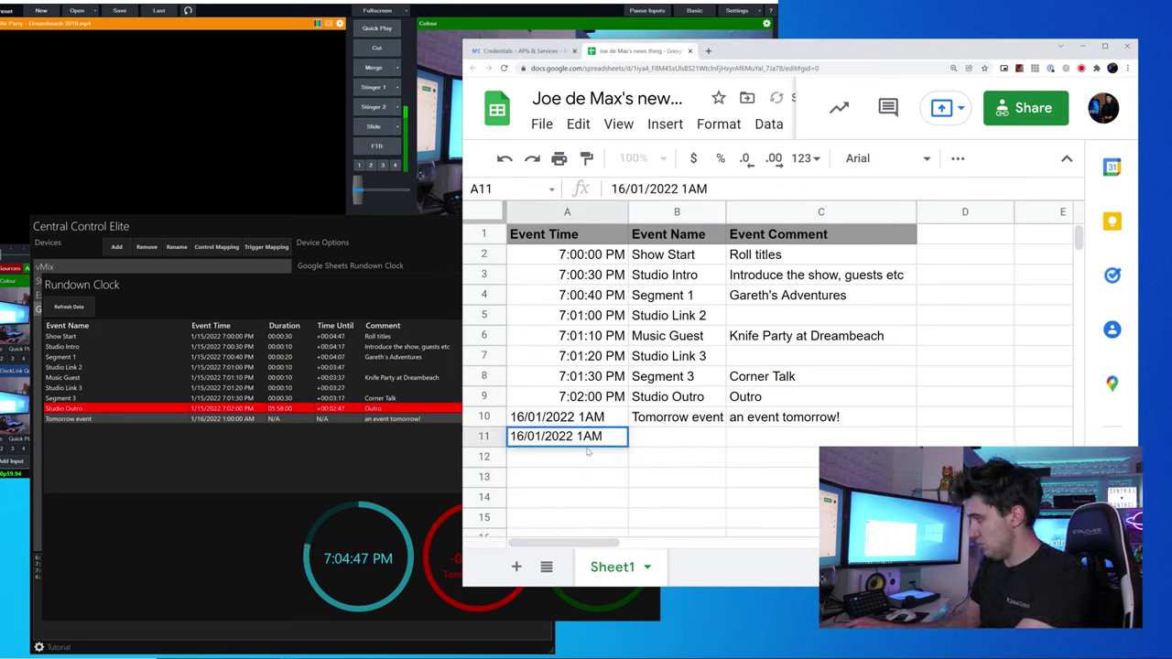
{"action": "key", "text": "Return"}
Step: Name the row 11 event Mega party time and enter It's like being at 10 downing street as its comment
{"action": "key", "text": "Up"}
{"action": "key", "text": "Right"}
{"action": "type", "text": "M"}
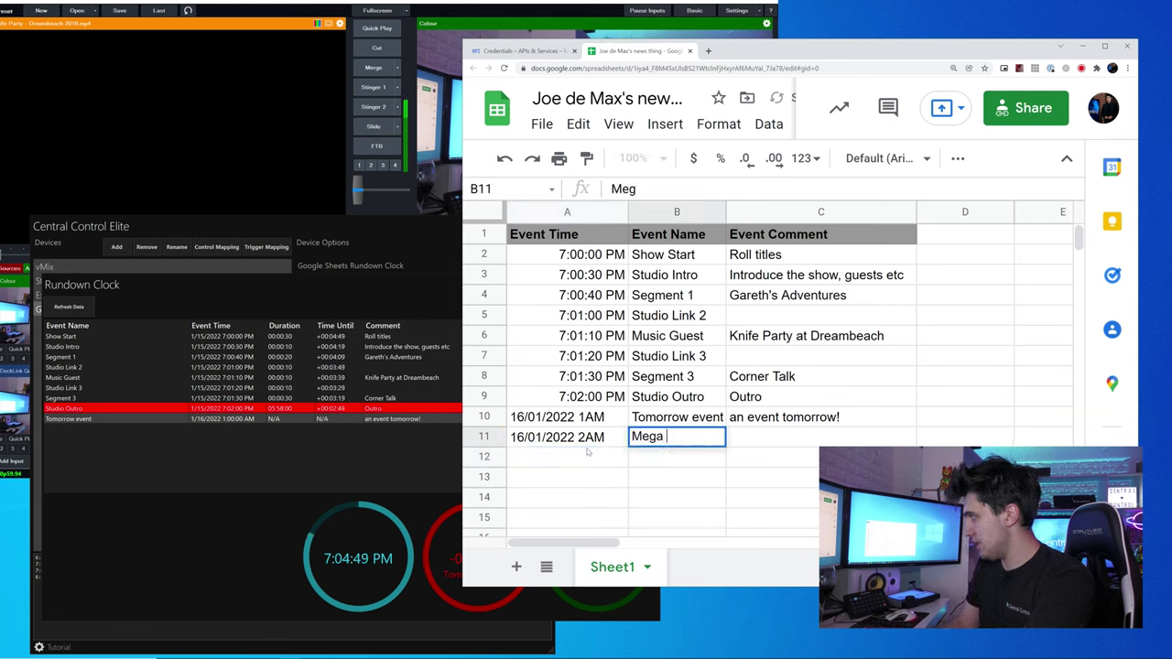
{"action": "type", "text": "ega party time"}
{"action": "key", "text": "Tab"}
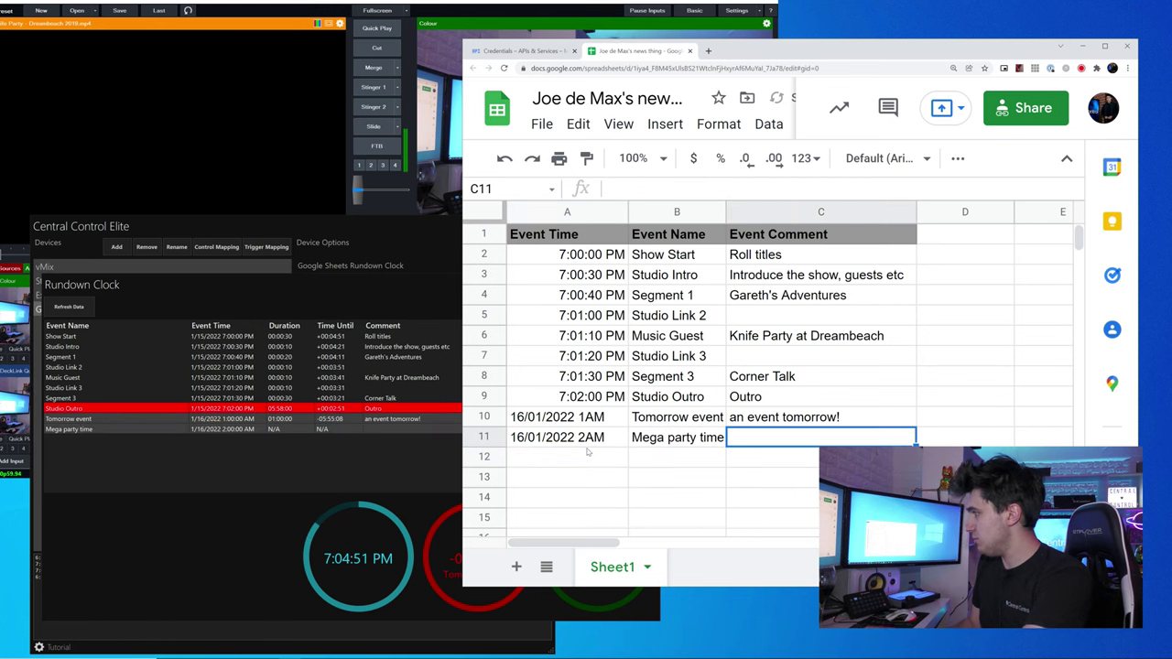
{"action": "type", "text": "It's like being at 10 downing street"}
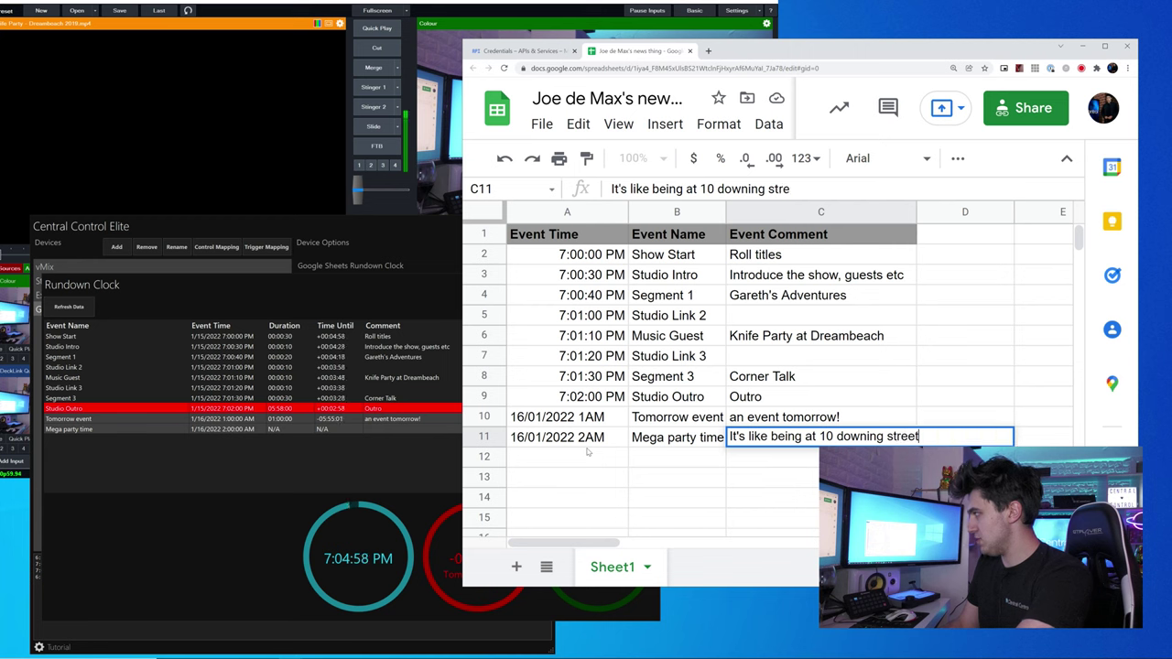
{"action": "key", "text": "Return"}
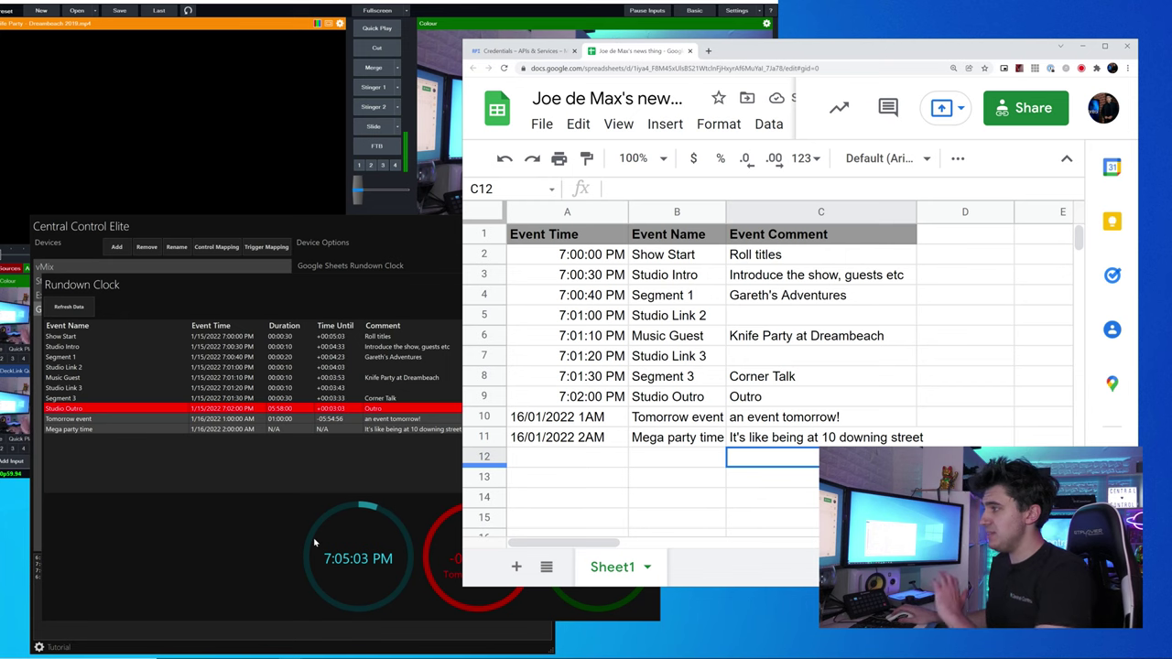
Step: Bring the Rundown Clock to the front, minimise the spreadsheet's browser window and shift the clock window slightly
{"action": "left_click", "coordinate": [384, 513]}
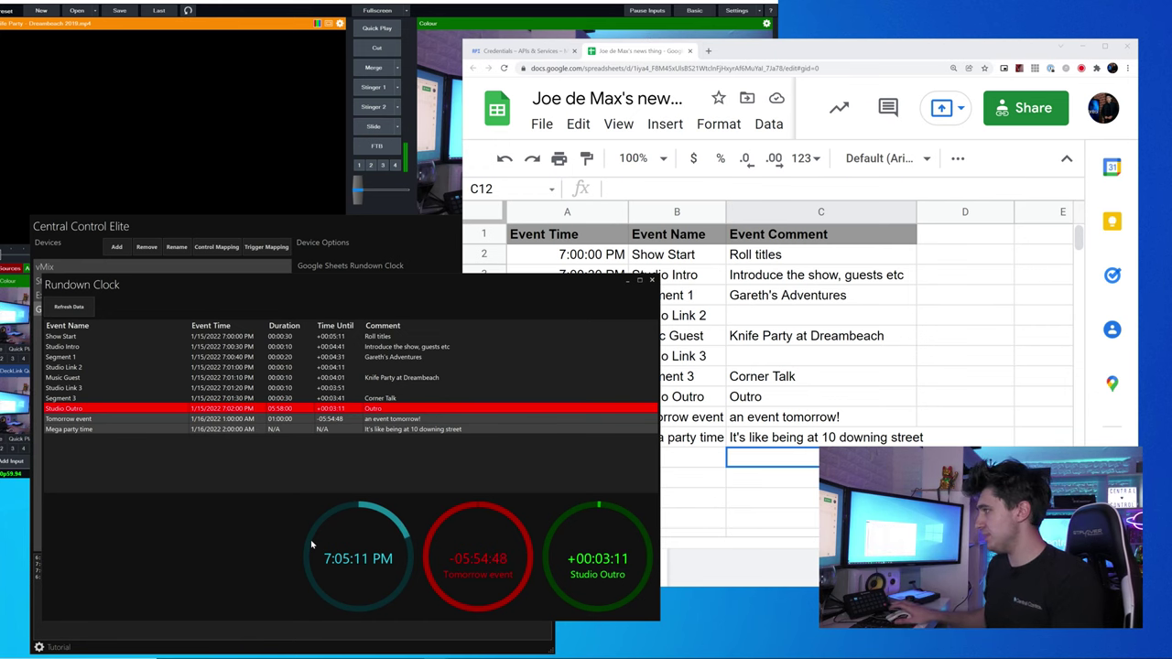
{"action": "left_click", "coordinate": [1083, 49]}
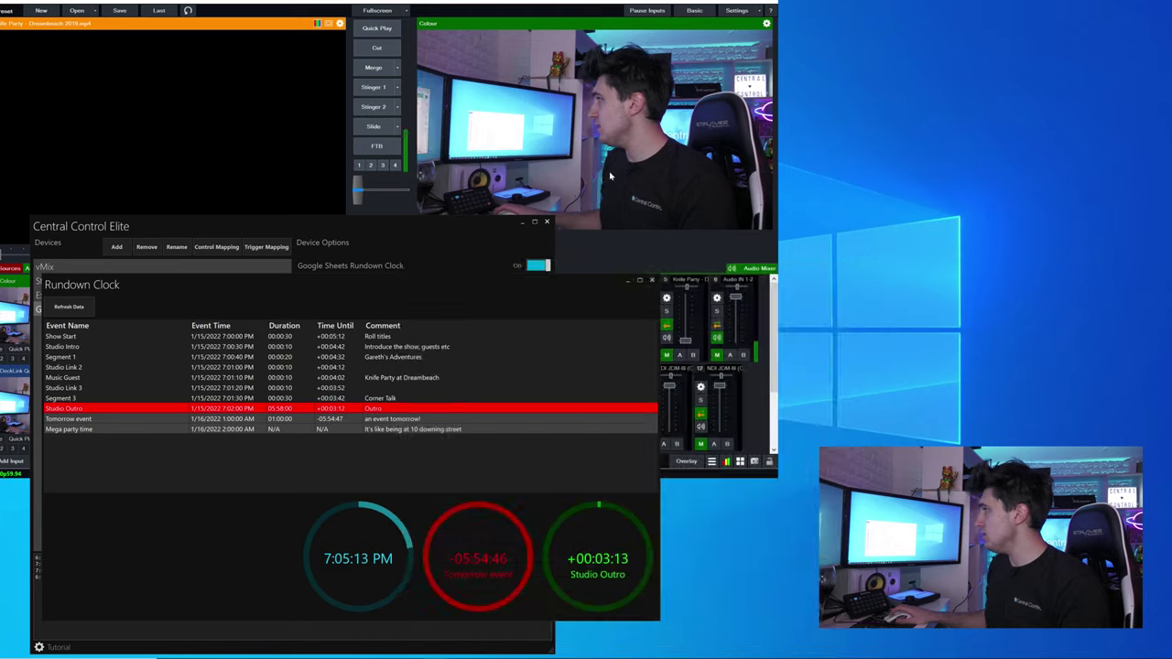
{"action": "left_click_drag", "start_coordinate": [545, 284], "coordinate": [562, 308]}
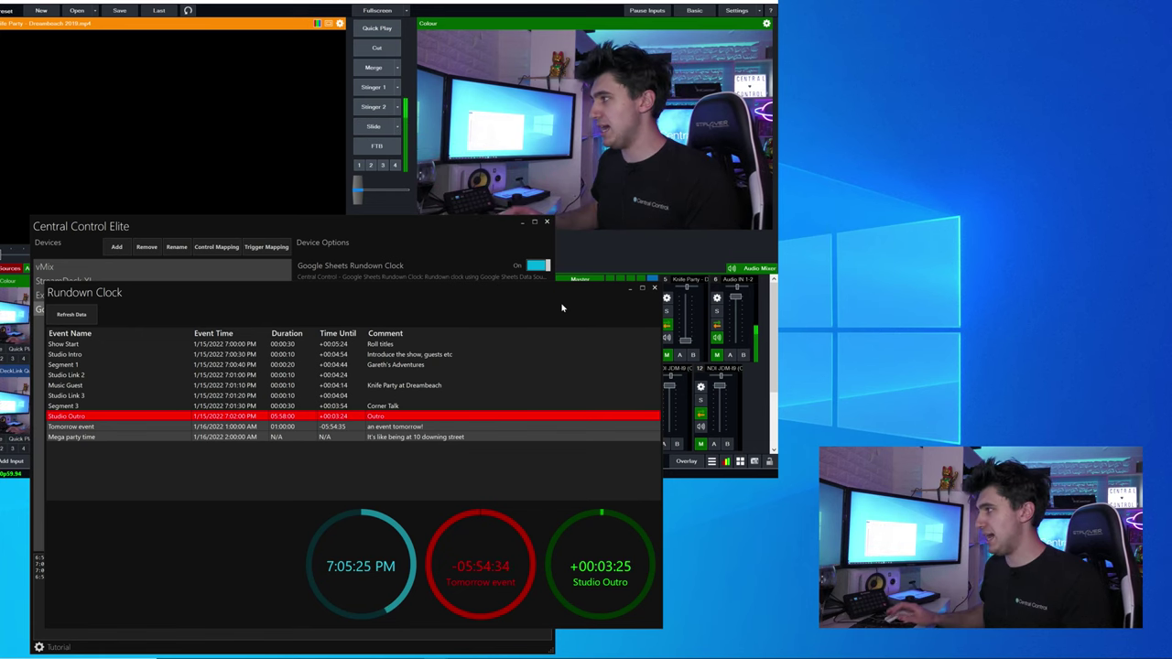
Step: Add an NDI Out device to the Central Control device list
{"action": "left_click", "coordinate": [128, 240]}
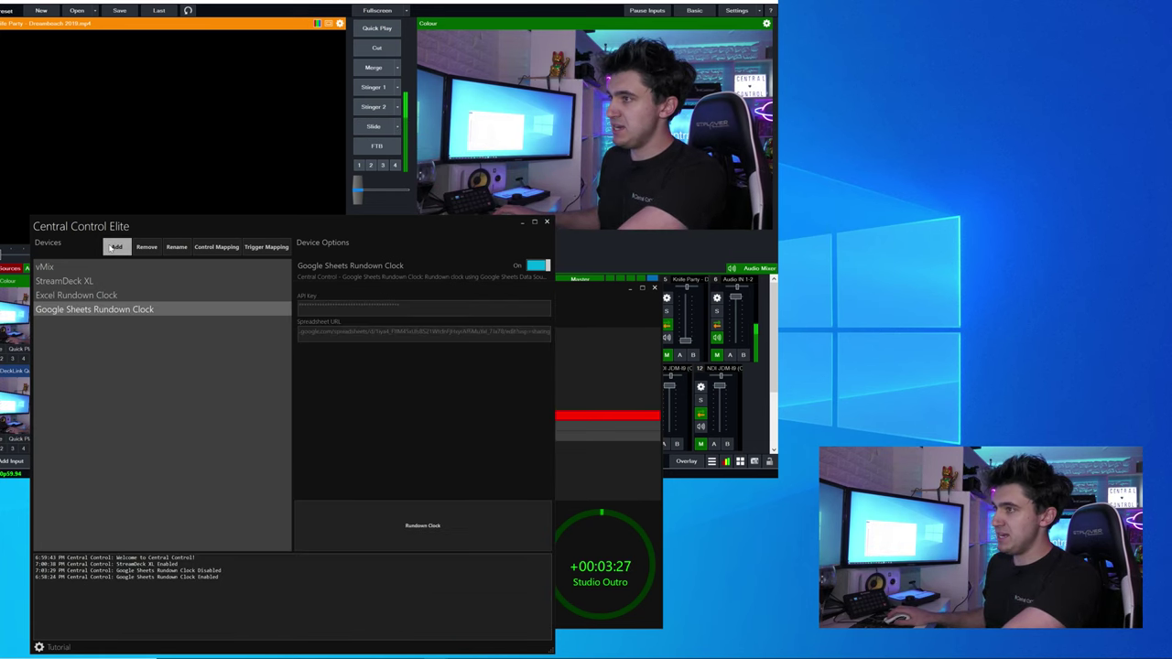
{"action": "left_click", "coordinate": [114, 247]}
{"action": "left_click", "coordinate": [555, 310]}
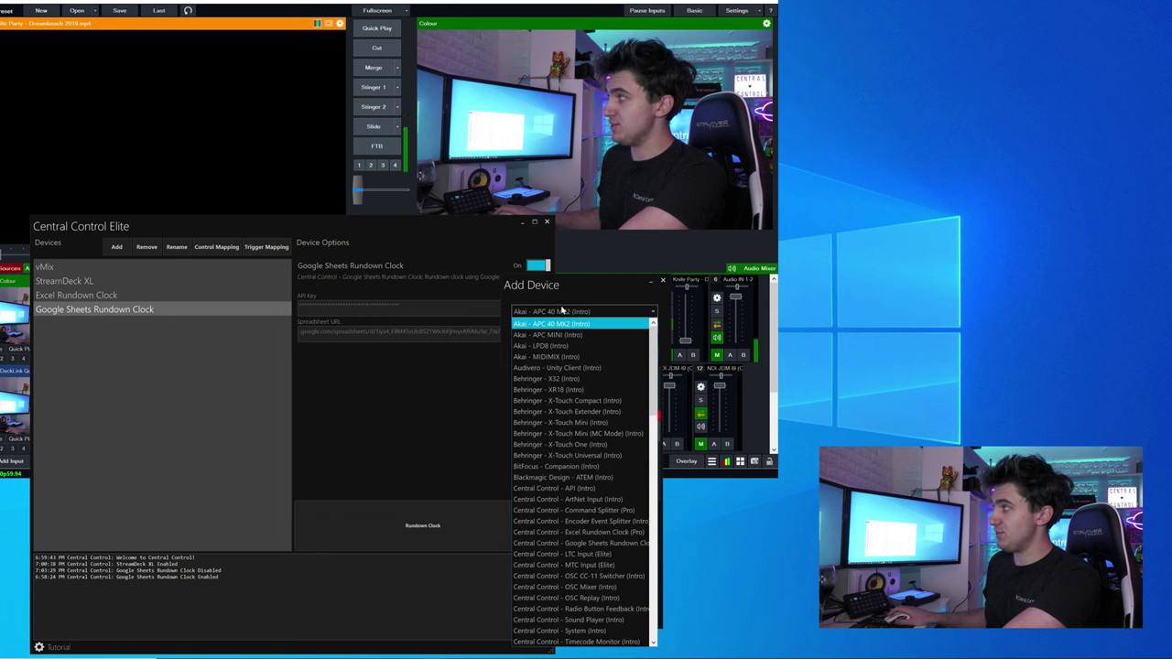
{"action": "scroll", "coordinate": [593, 550], "scroll_direction": "down", "scroll_amount": 5}
{"action": "scroll", "coordinate": [594, 570], "scroll_direction": "down", "scroll_amount": 8}
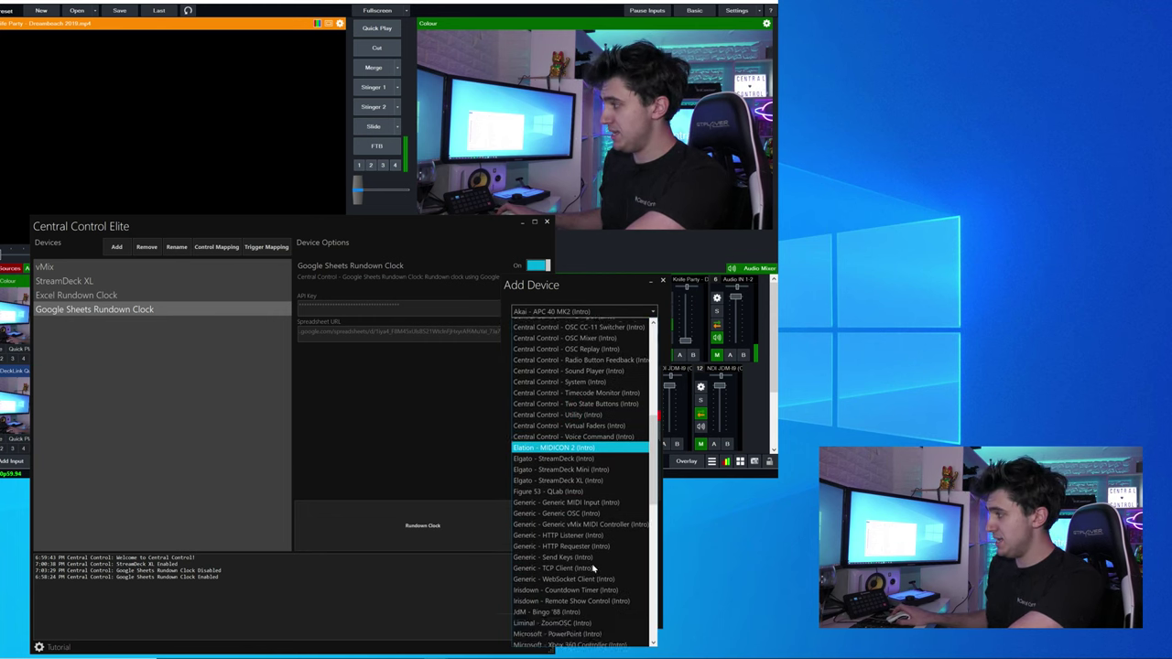
{"action": "scroll", "coordinate": [586, 554], "scroll_direction": "down", "scroll_amount": 8}
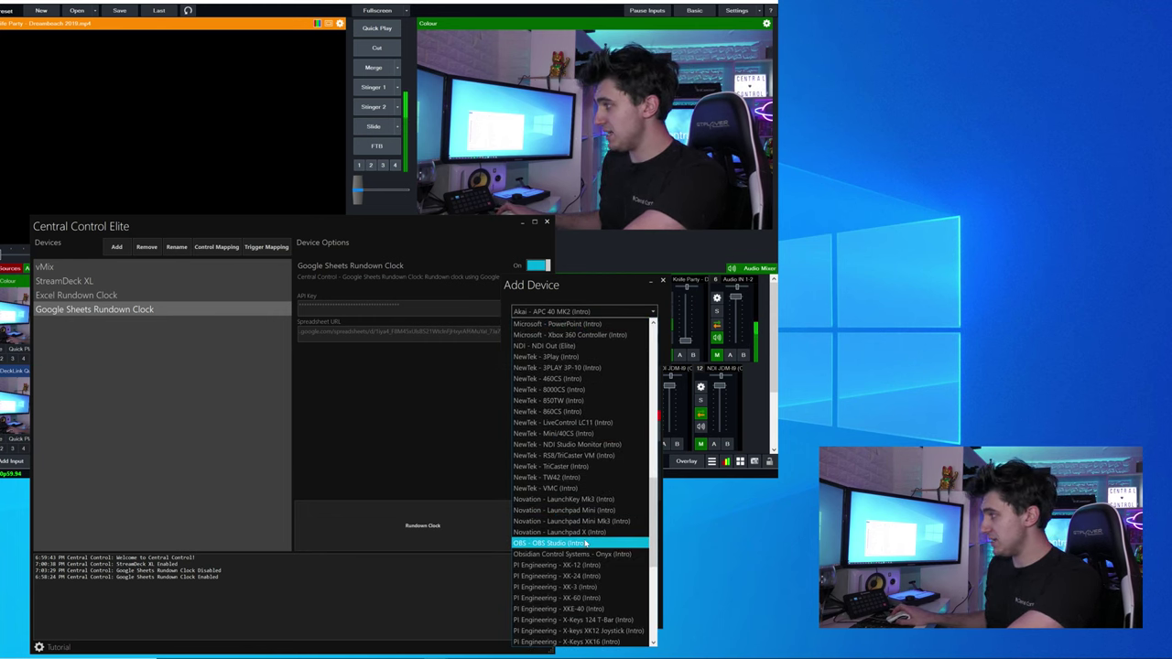
{"action": "scroll", "coordinate": [577, 421], "scroll_direction": "up", "scroll_amount": 2}
{"action": "left_click", "coordinate": [577, 427]}
{"action": "left_click", "coordinate": [575, 357]}
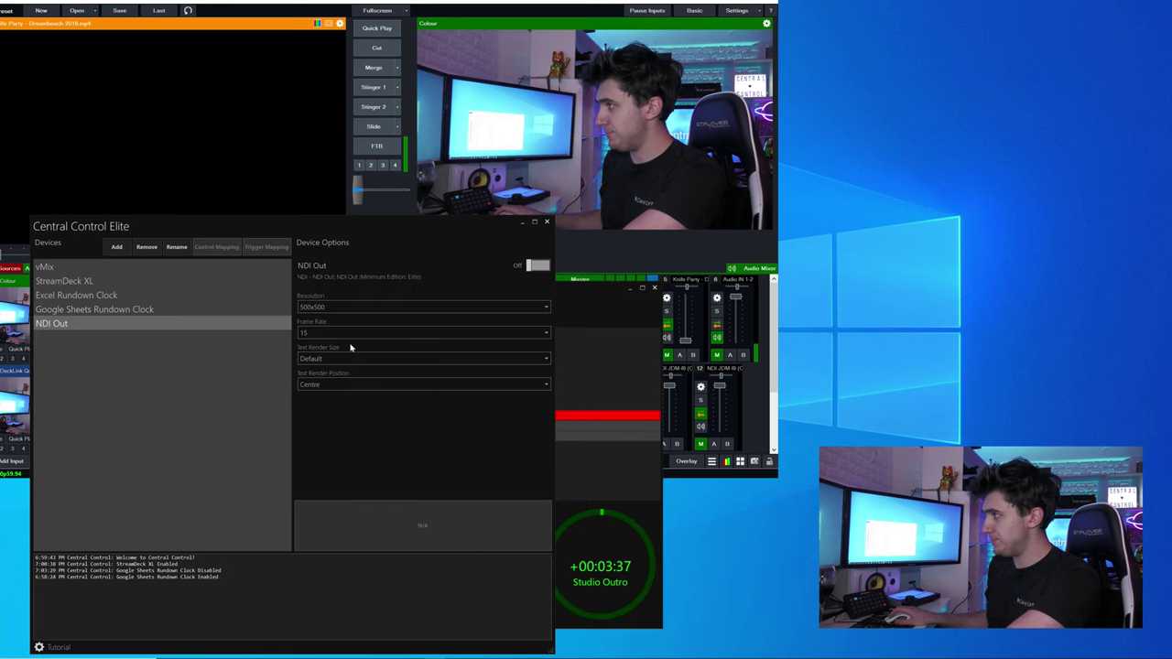
Step: Set the NDI Out device to a frame rate of 30 and a resolution of 1280x720, and enable it
{"action": "left_click", "coordinate": [317, 335]}
{"action": "left_click", "coordinate": [324, 358]}
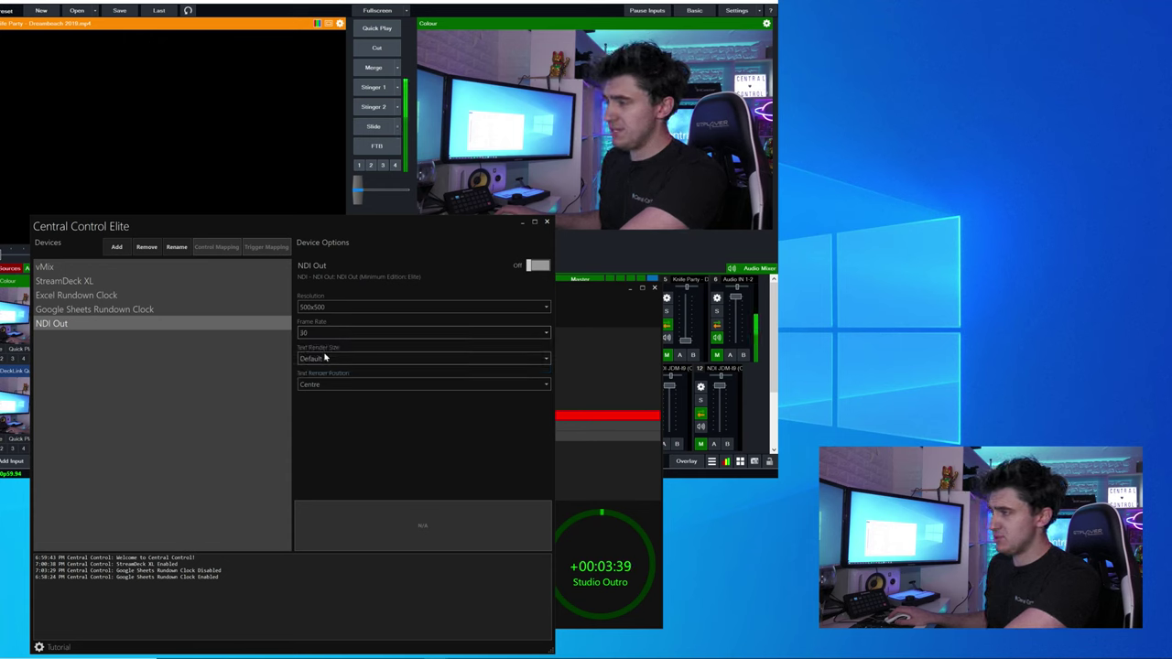
{"action": "left_click", "coordinate": [323, 310]}
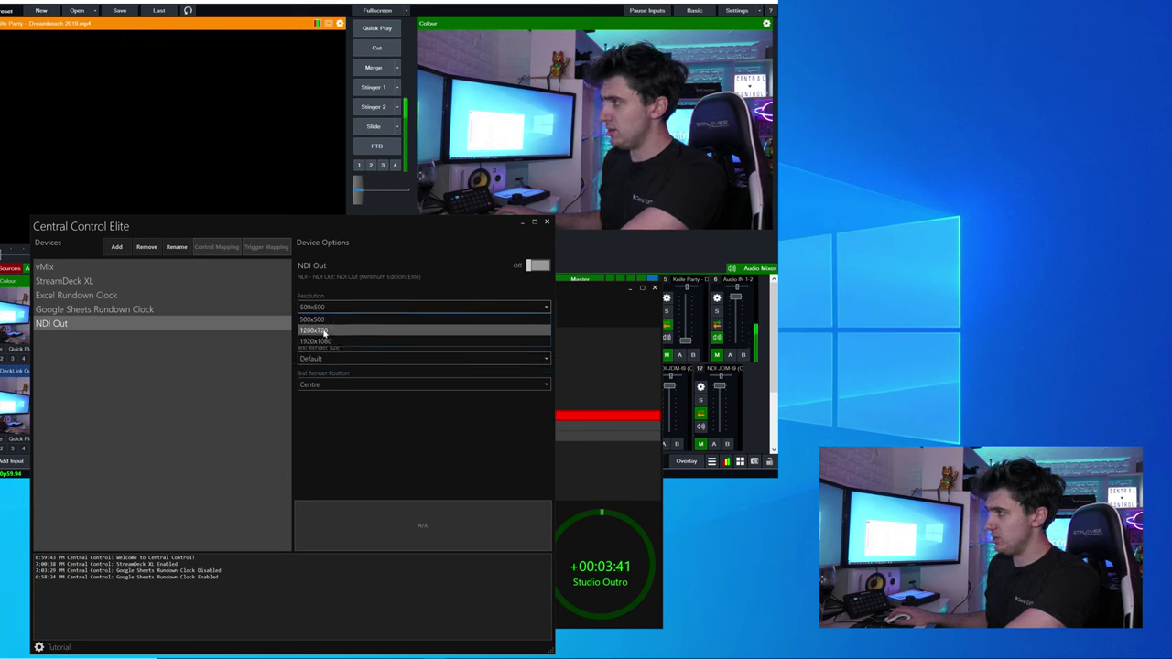
{"action": "left_click", "coordinate": [322, 330]}
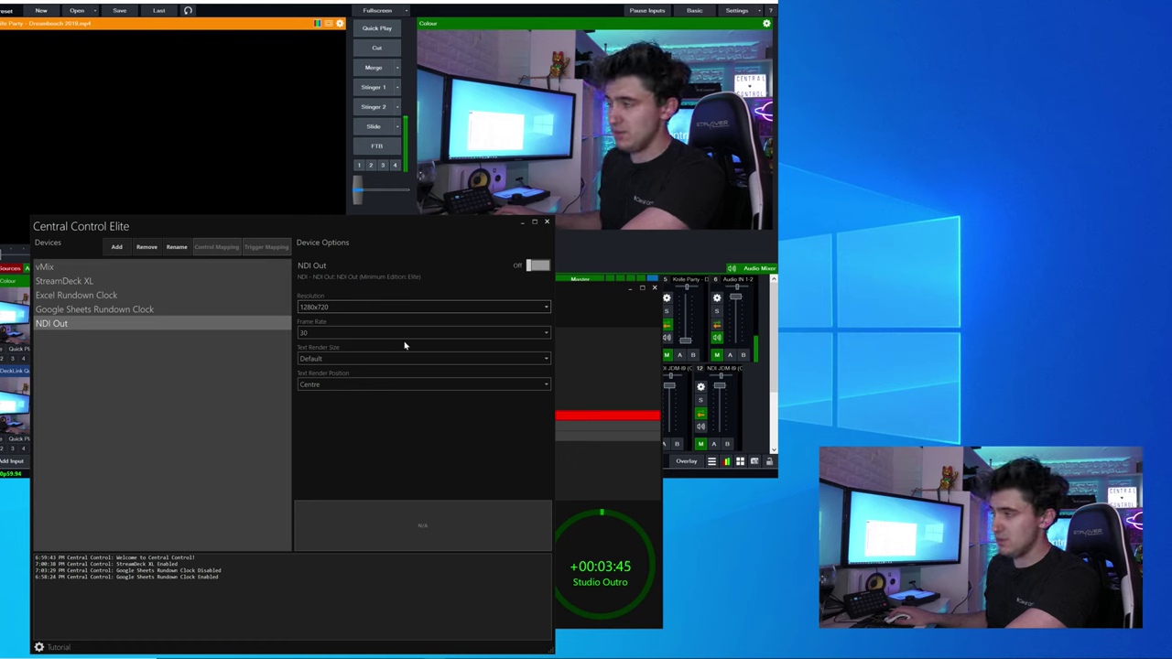
{"action": "left_click", "coordinate": [538, 267]}
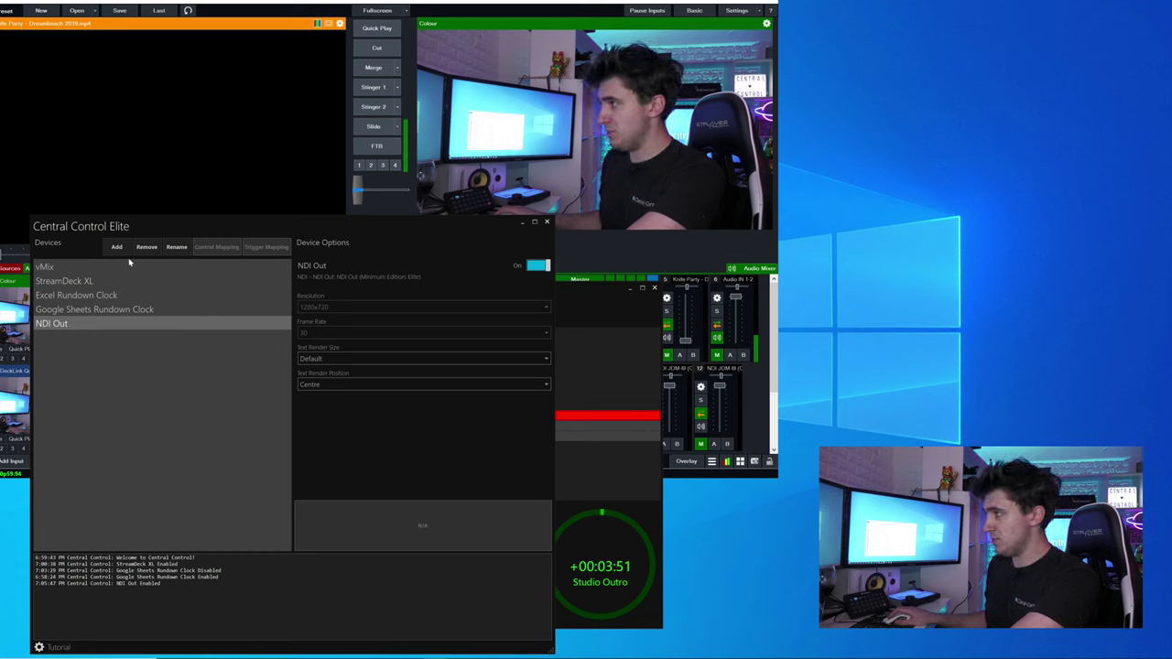
Step: Open the control mapping of the Google Sheets Rundown Clock and compare its frame source controls with the clocks in the Rundown Clock window
{"action": "left_click", "coordinate": [157, 310]}
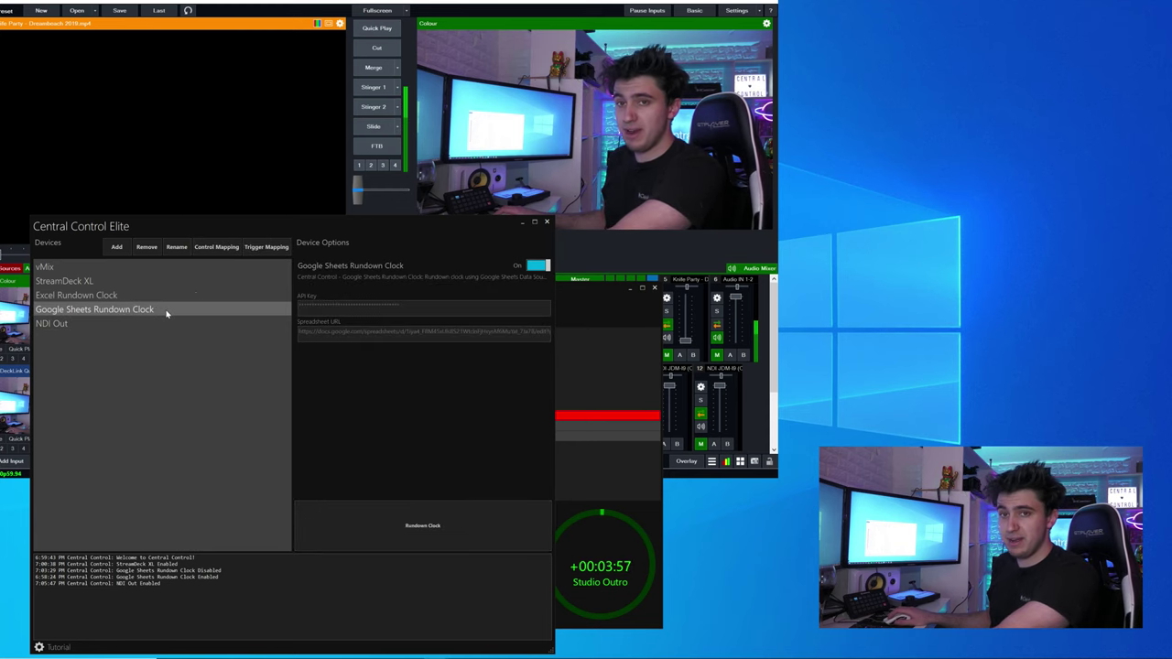
{"action": "left_click", "coordinate": [214, 245]}
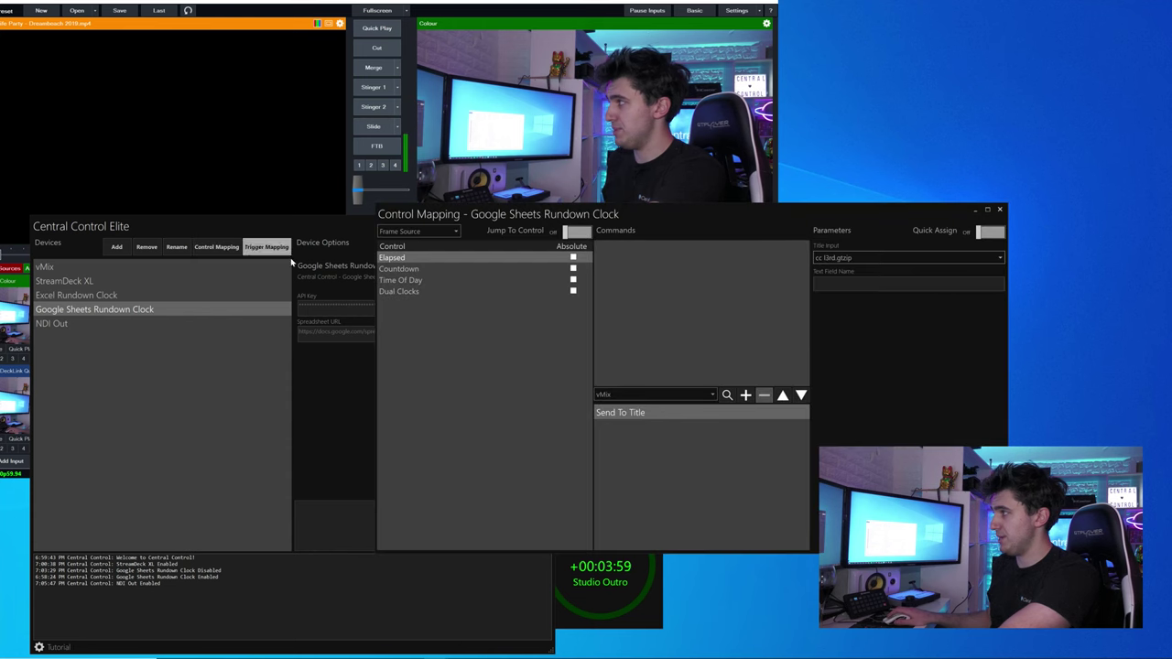
{"action": "left_click_drag", "start_coordinate": [529, 218], "coordinate": [476, 195]}
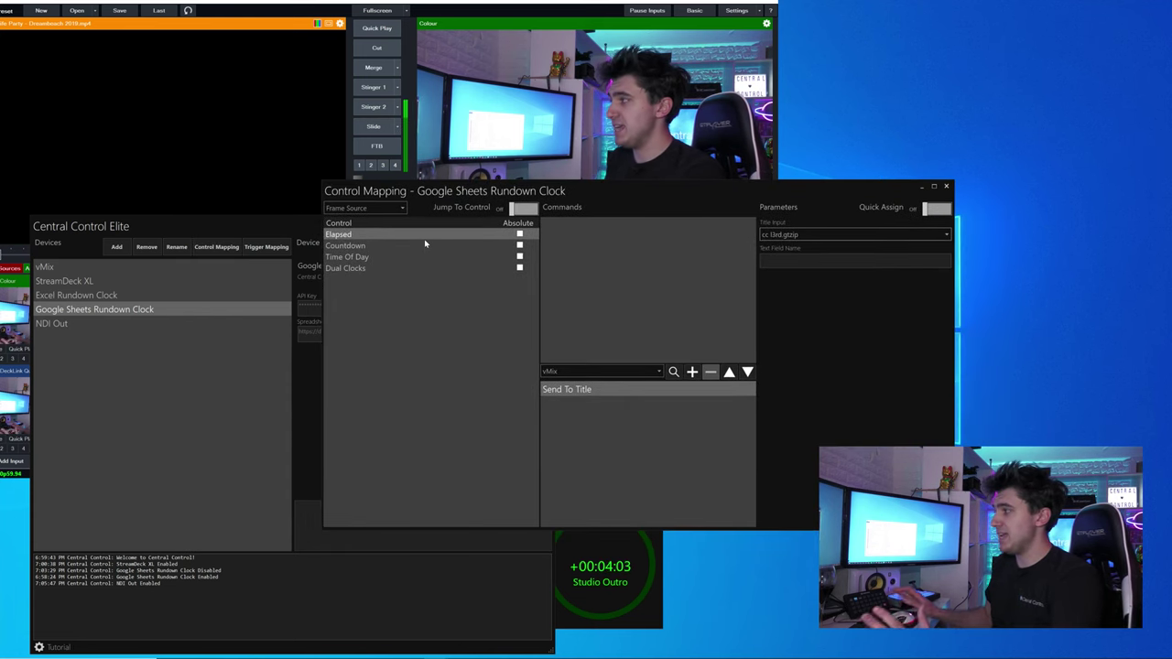
{"action": "left_click", "coordinate": [638, 596]}
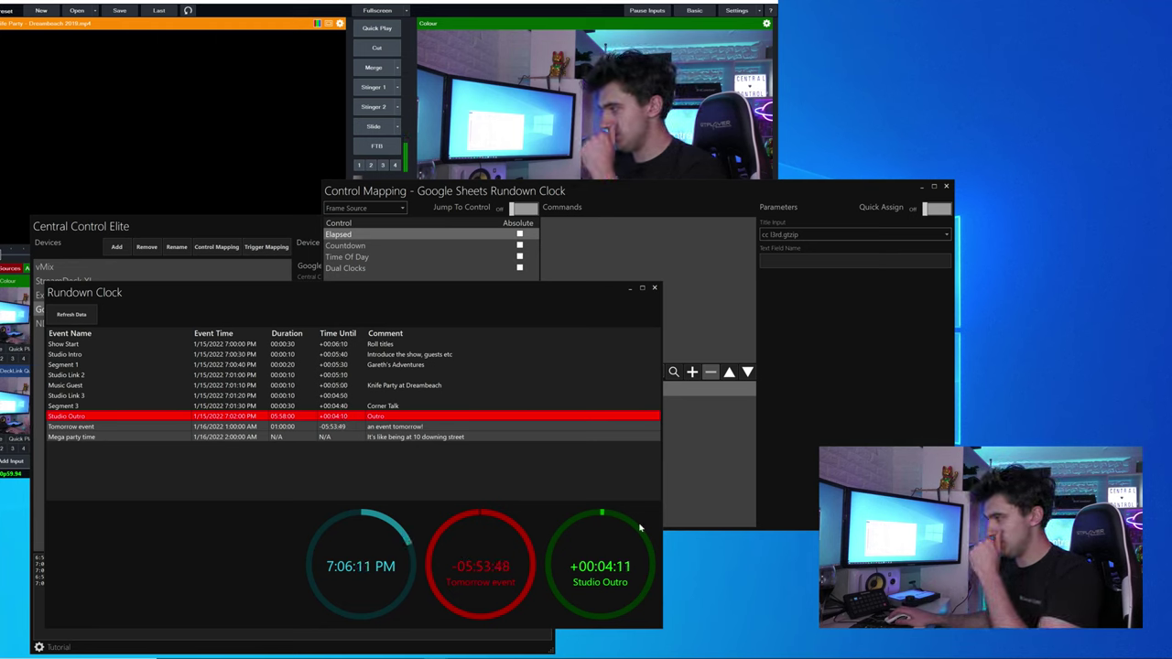
{"action": "left_click", "coordinate": [733, 420]}
Step: Assign NDI Out's Send To NDI command to the Dual Clocks control and close the control mapping
{"action": "left_click", "coordinate": [374, 271]}
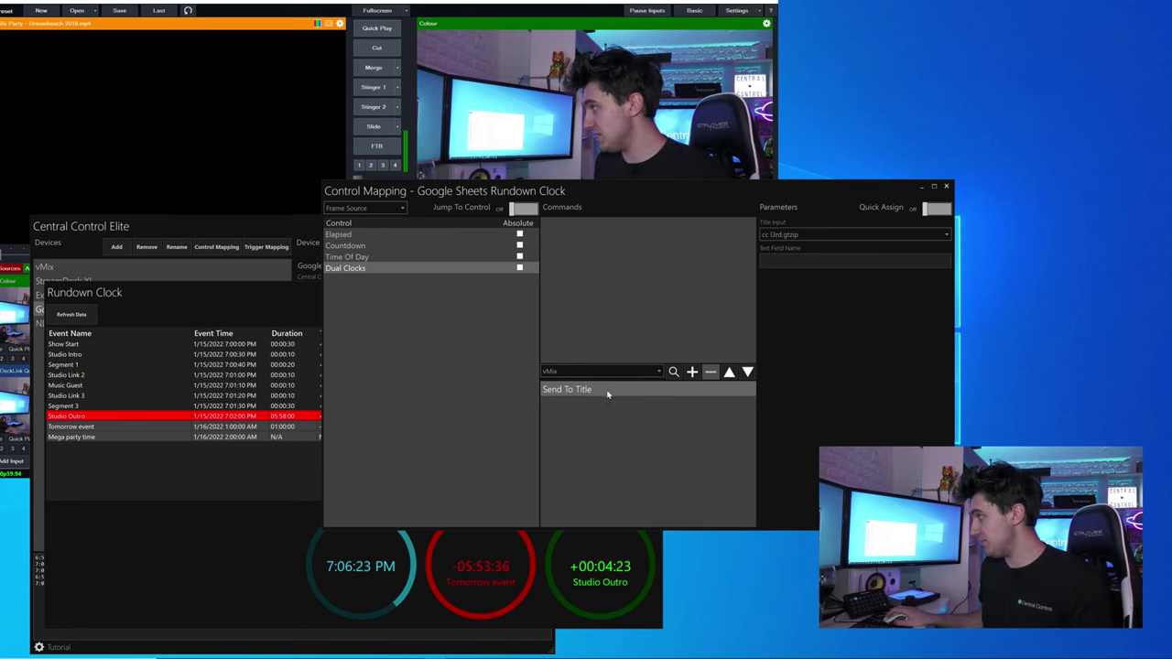
{"action": "left_click", "coordinate": [636, 372]}
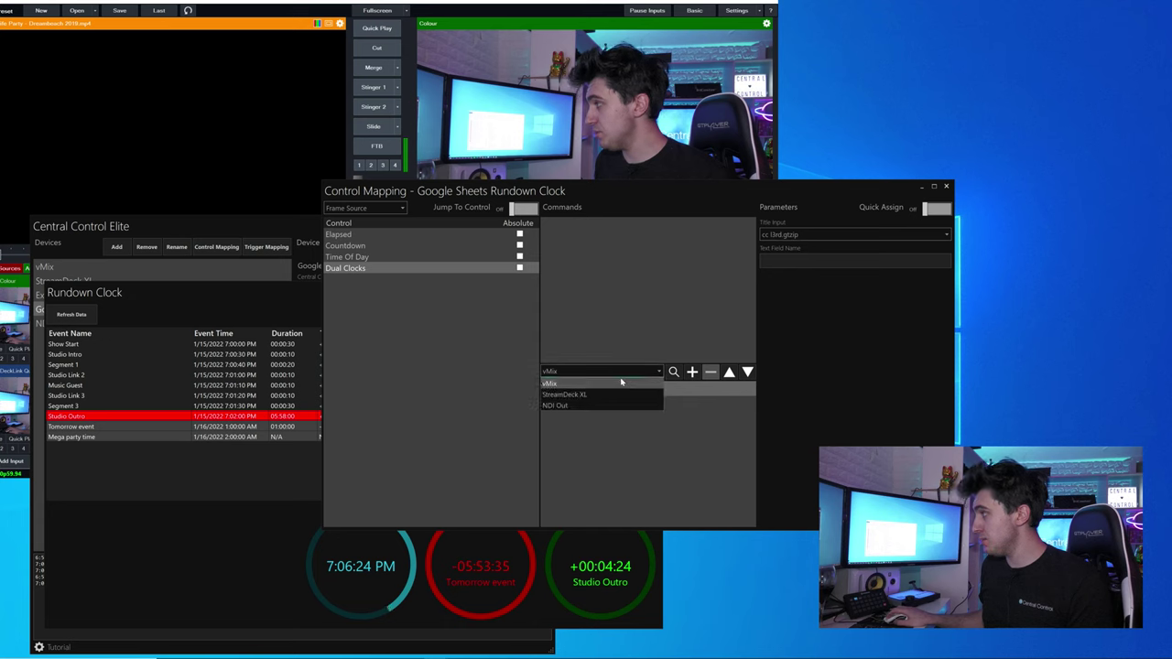
{"action": "left_click", "coordinate": [573, 406]}
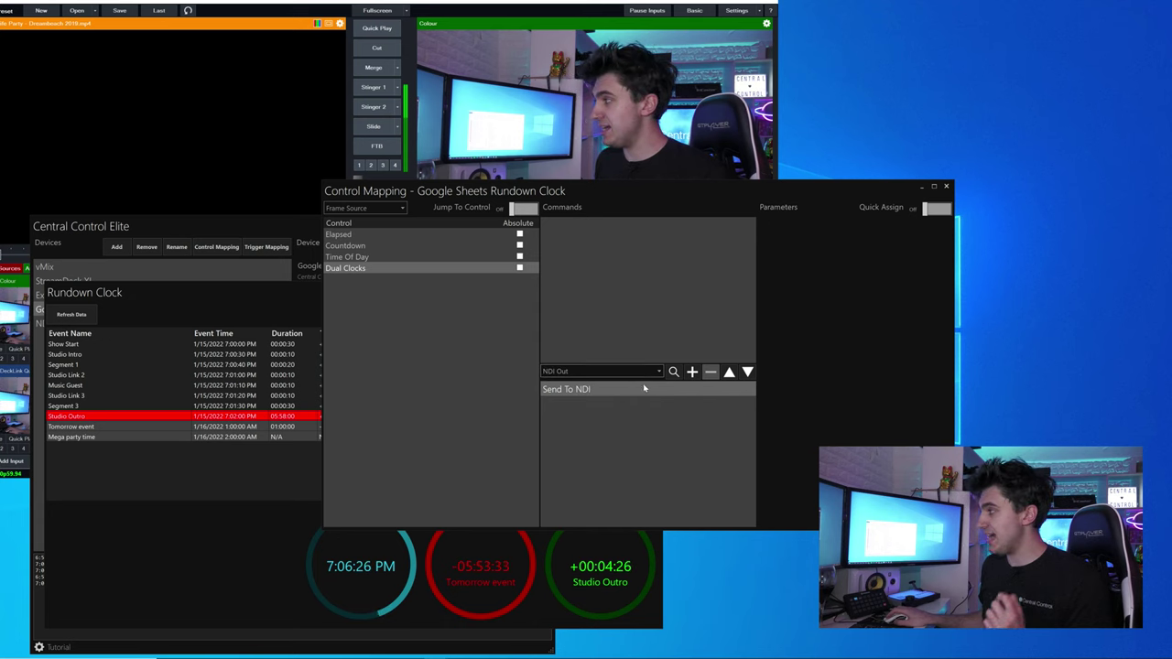
{"action": "left_click", "coordinate": [692, 372]}
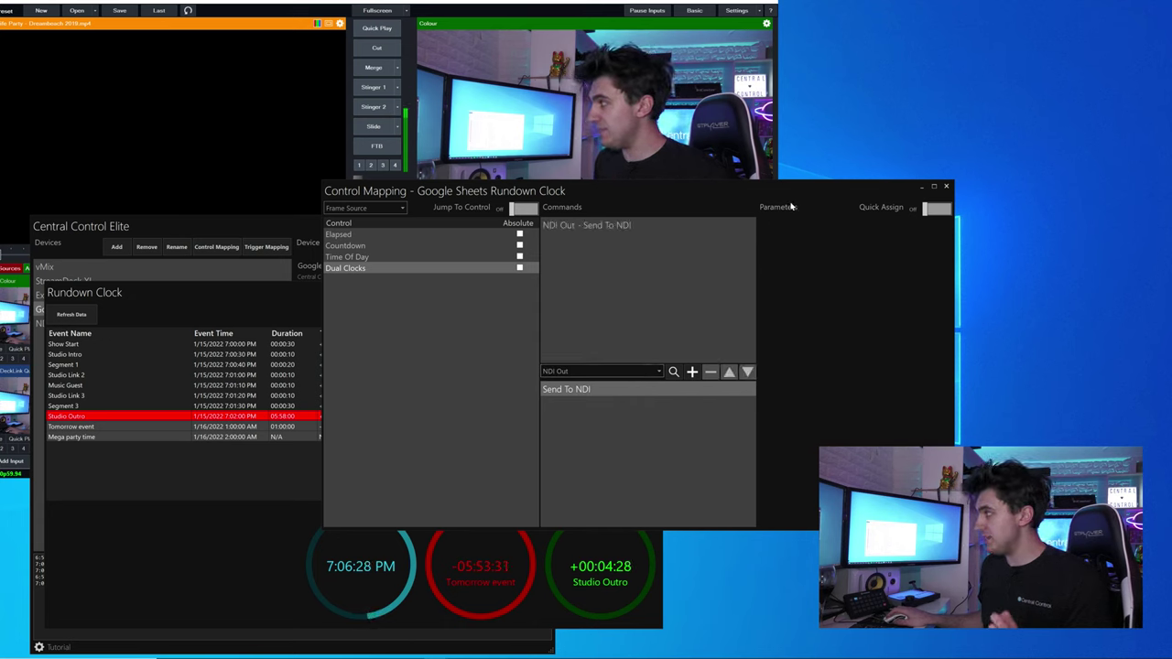
{"action": "left_click", "coordinate": [947, 189]}
Step: Launch NDI Studio Monitor and view the Central Control - NDI Out source in it
{"action": "left_click", "coordinate": [73, 652]}
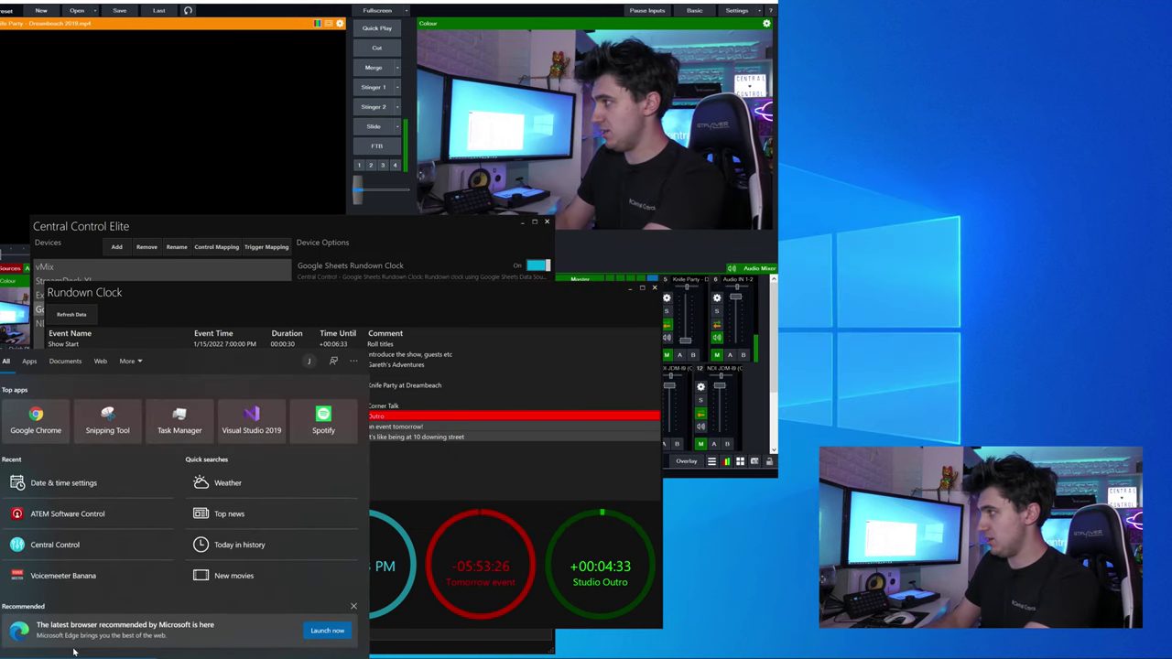
{"action": "type", "text": "studio"}
{"action": "key", "text": "Return"}
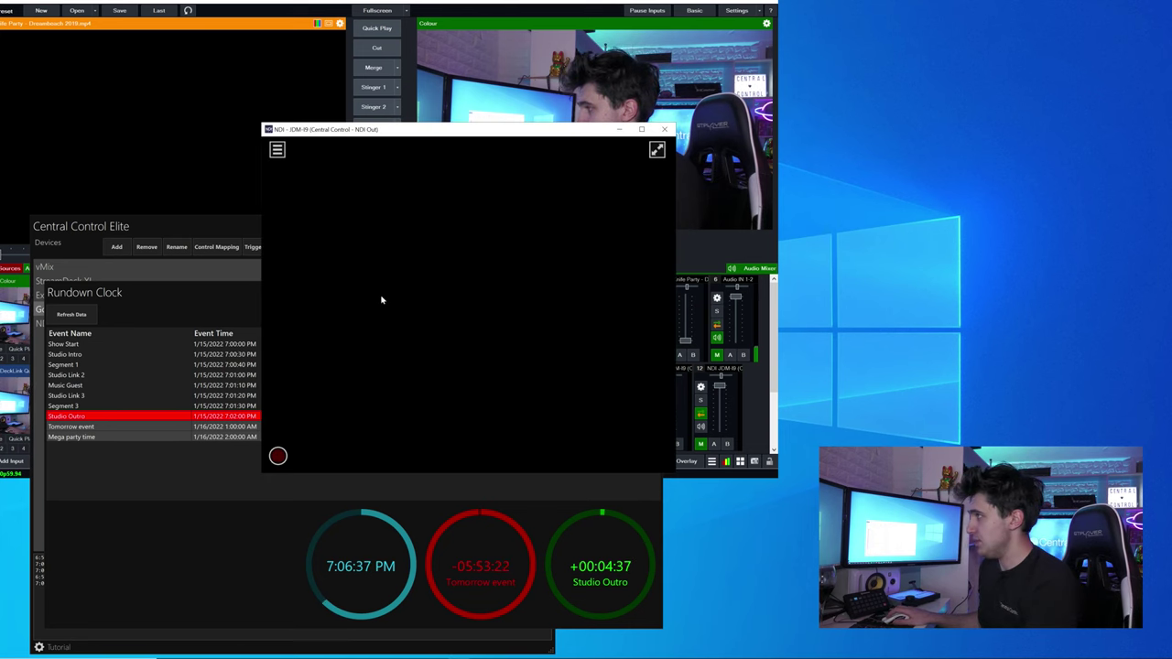
{"action": "right_click", "coordinate": [369, 250]}
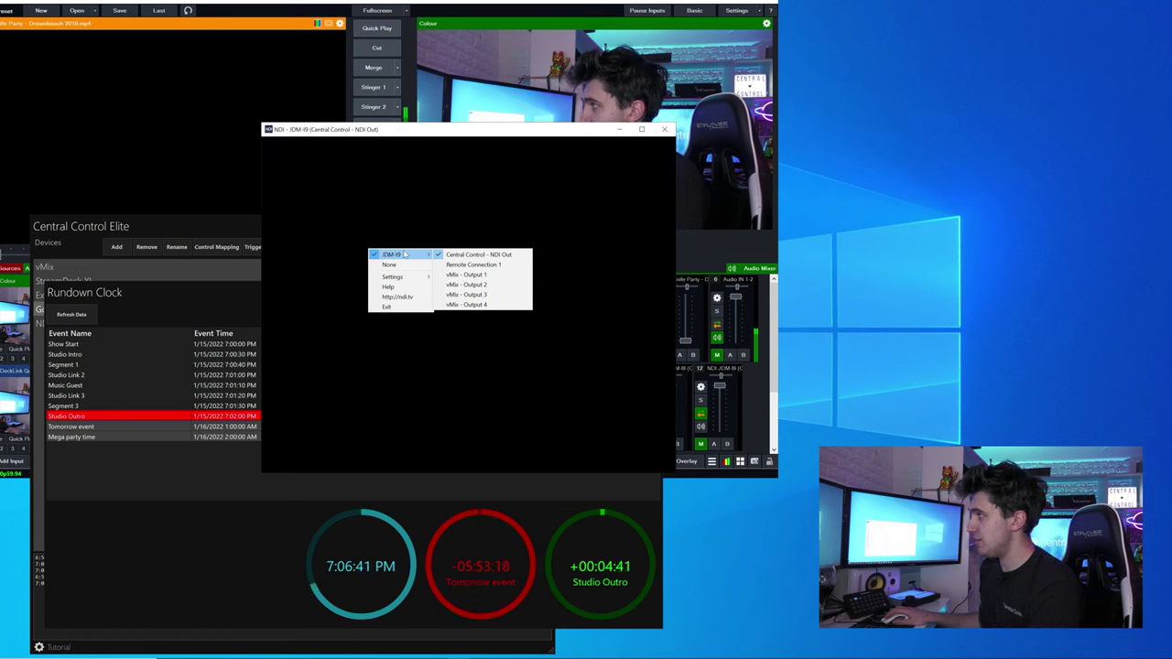
{"action": "left_click", "coordinate": [370, 200]}
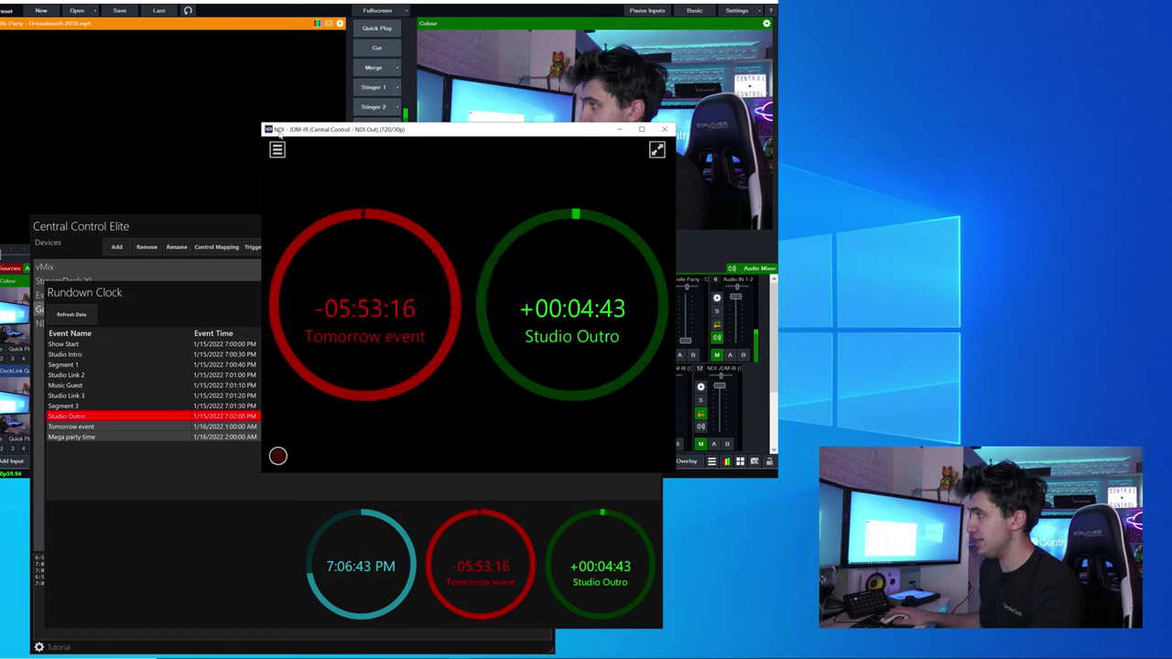
Step: Enlarge the NDI monitor window, turn on Show Checkerboard to check the dual clocks' transparency, and close the monitor
{"action": "left_click_drag", "start_coordinate": [260, 122], "coordinate": [73, 59]}
{"action": "left_click_drag", "start_coordinate": [198, 71], "coordinate": [260, 152]}
{"action": "right_click", "coordinate": [422, 327]}
{"action": "mouse_move", "coordinate": [447, 331]}
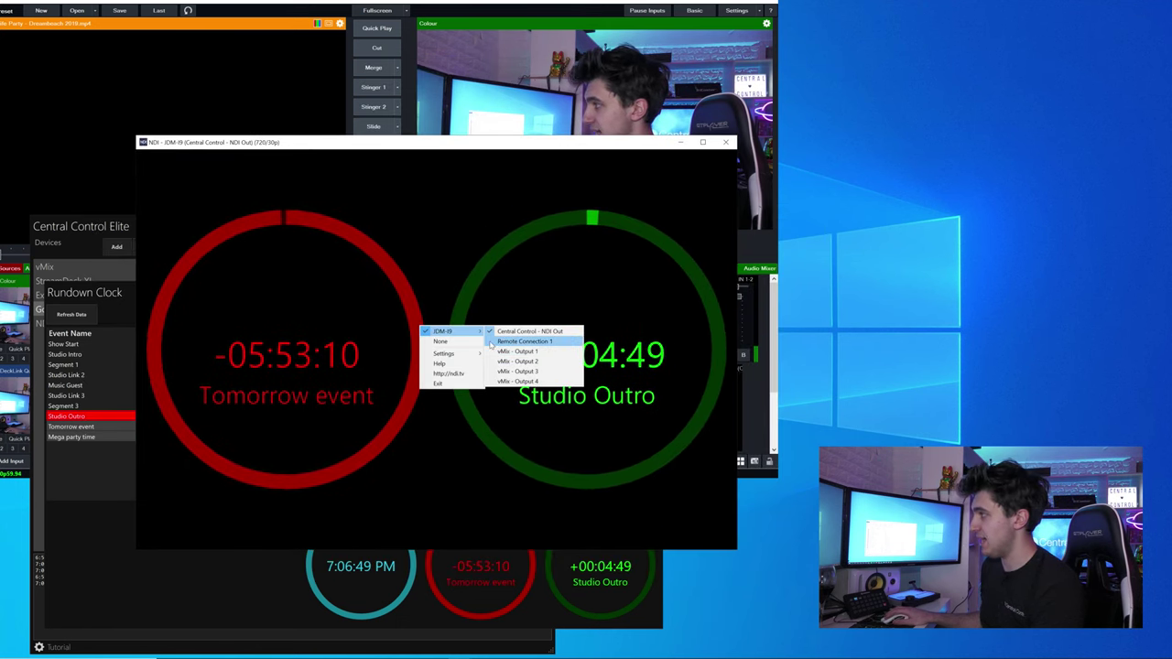
{"action": "mouse_move", "coordinate": [445, 354]}
{"action": "mouse_move", "coordinate": [525, 380]}
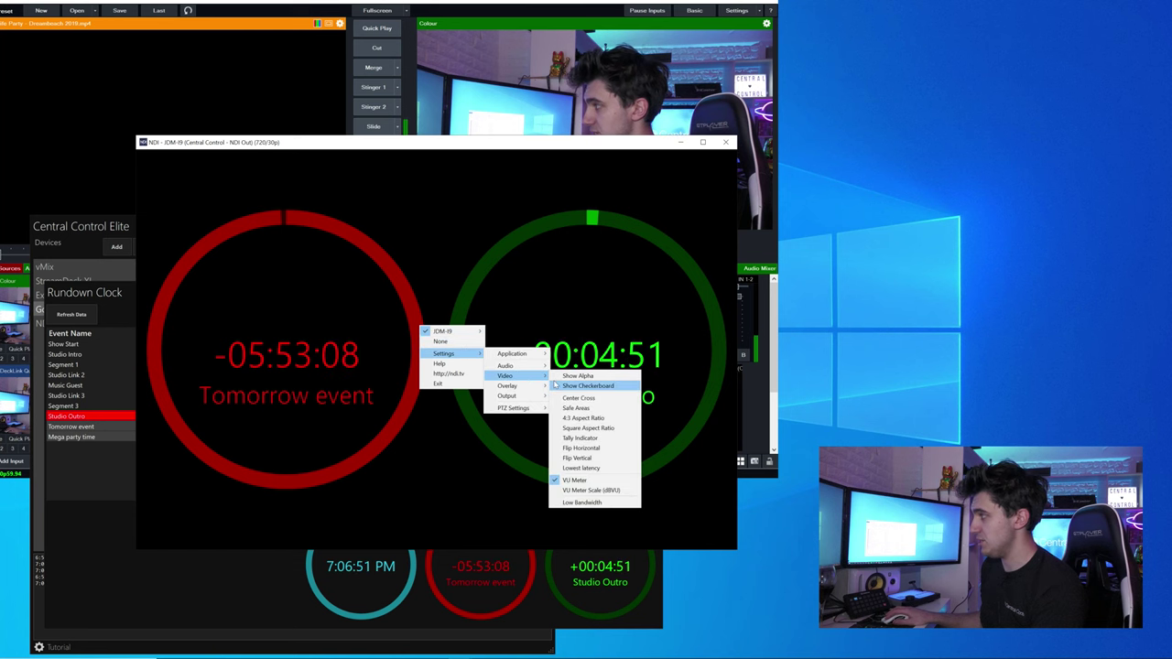
{"action": "left_click", "coordinate": [565, 386]}
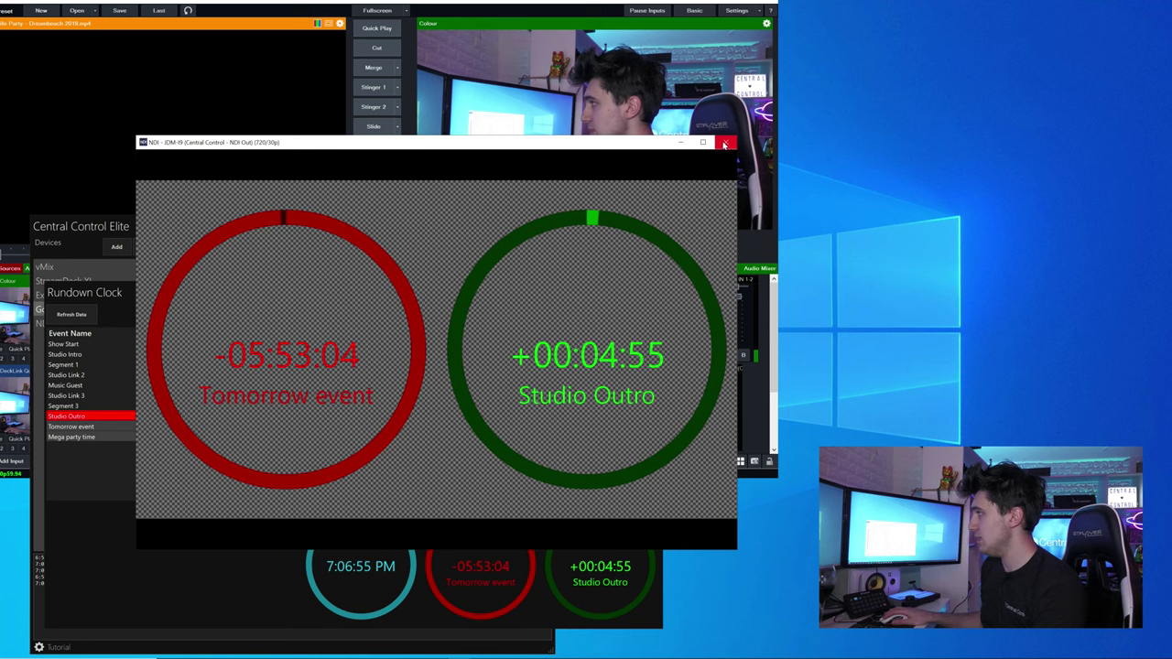
{"action": "left_click", "coordinate": [725, 144]}
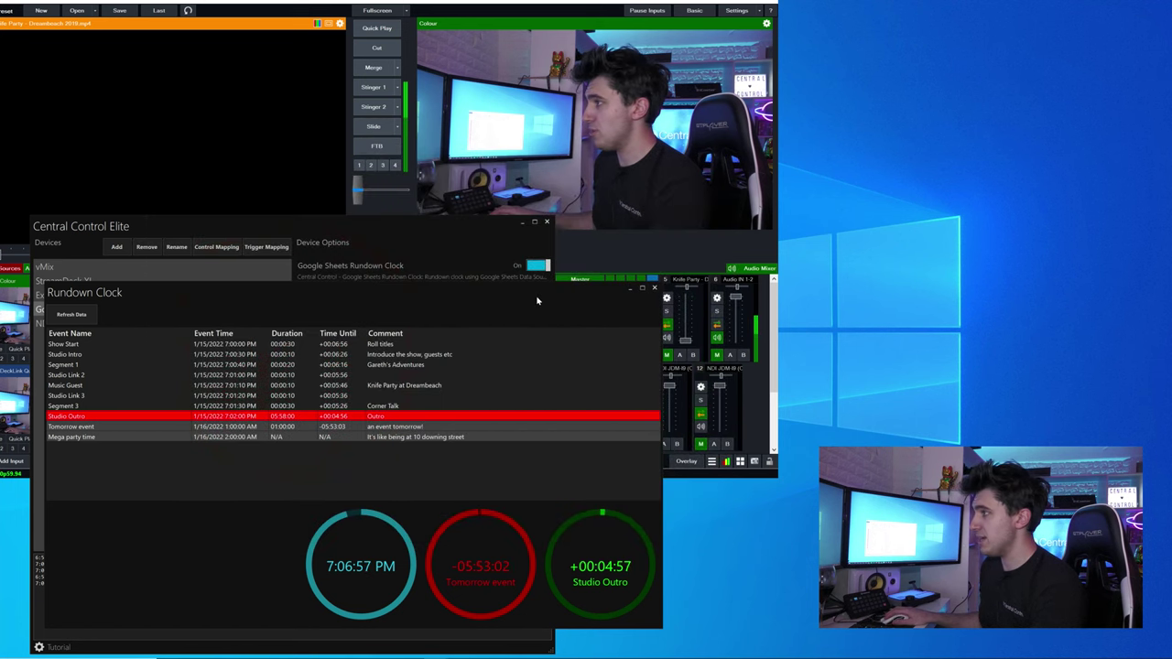
Step: Move the Rundown Clock window aside and display the NDI Out device's options in the Central Control device list
{"action": "left_click_drag", "start_coordinate": [538, 300], "coordinate": [580, 293]}
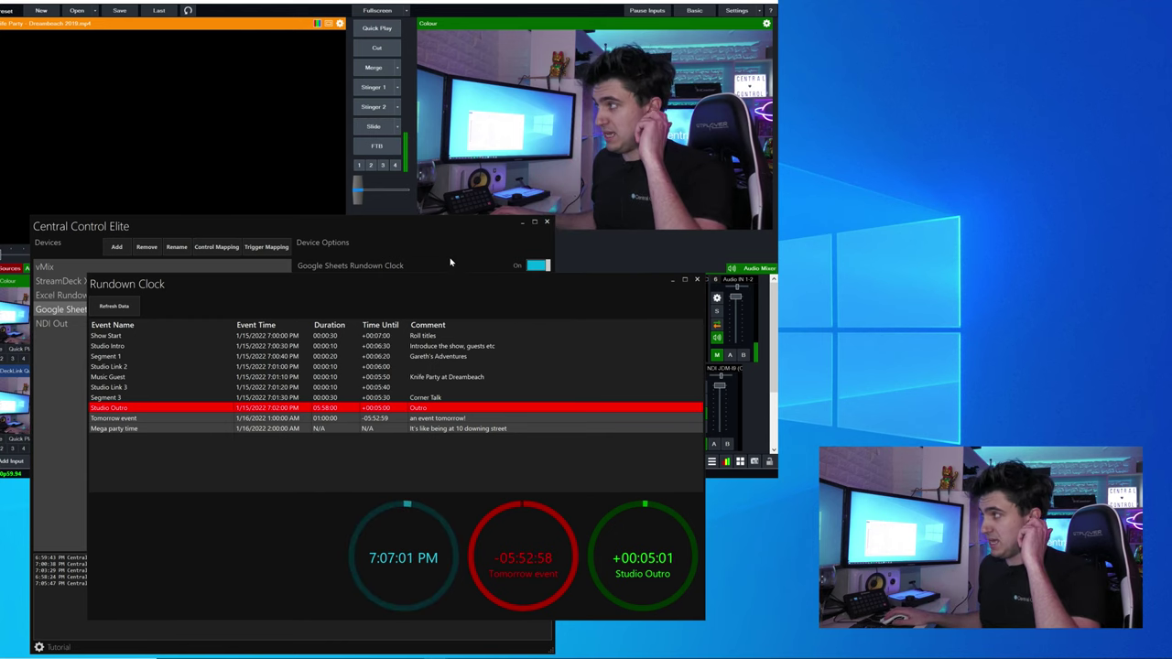
{"action": "left_click", "coordinate": [428, 232]}
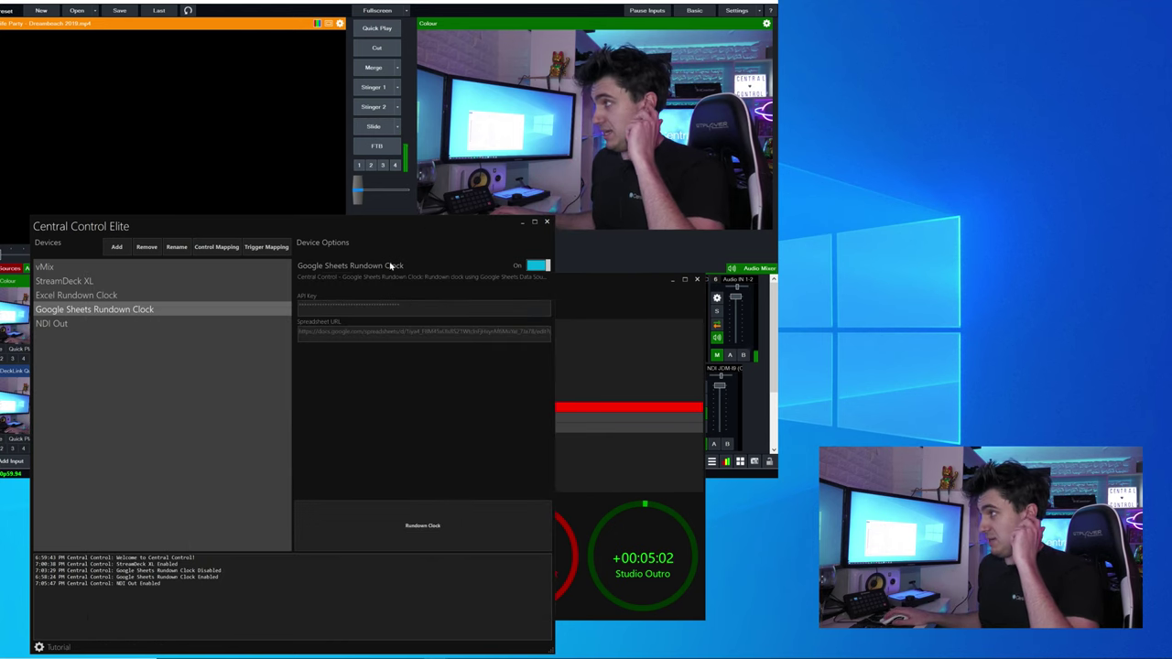
{"action": "left_click", "coordinate": [140, 326]}
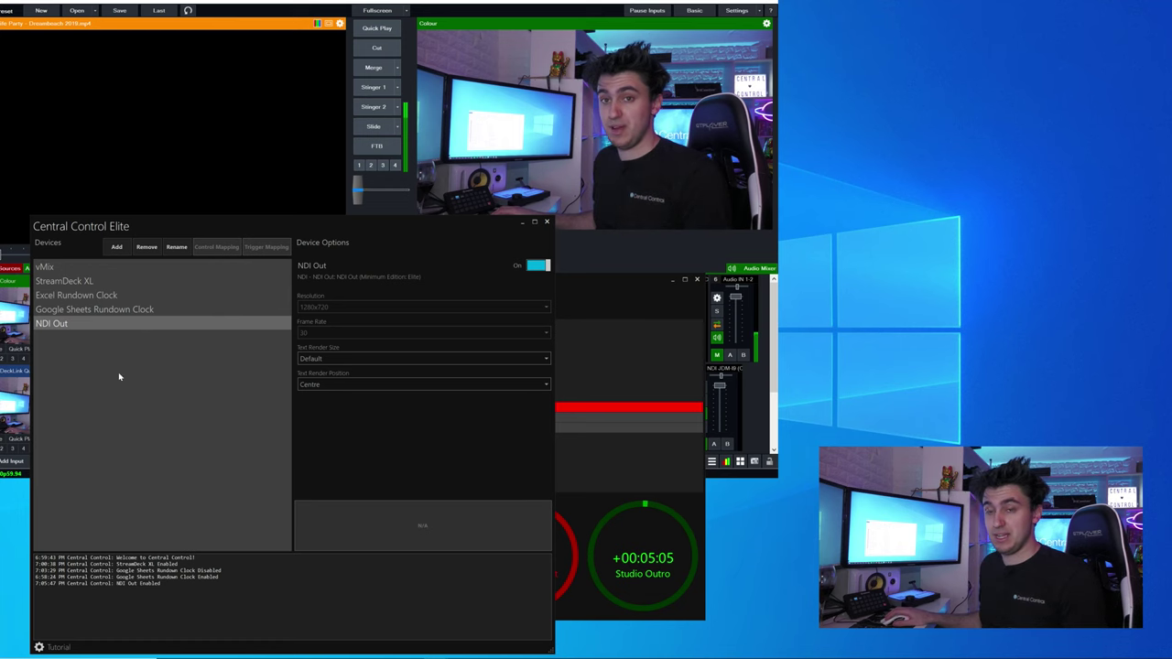